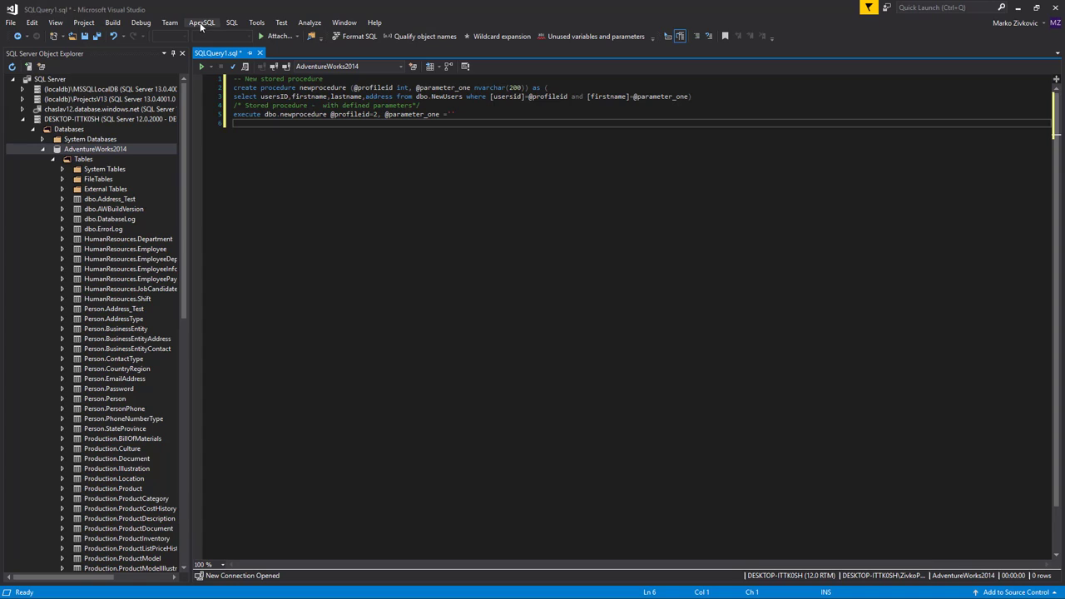
# Step: Open the ApexSQL Refactor options
pyautogui.click(200, 24)
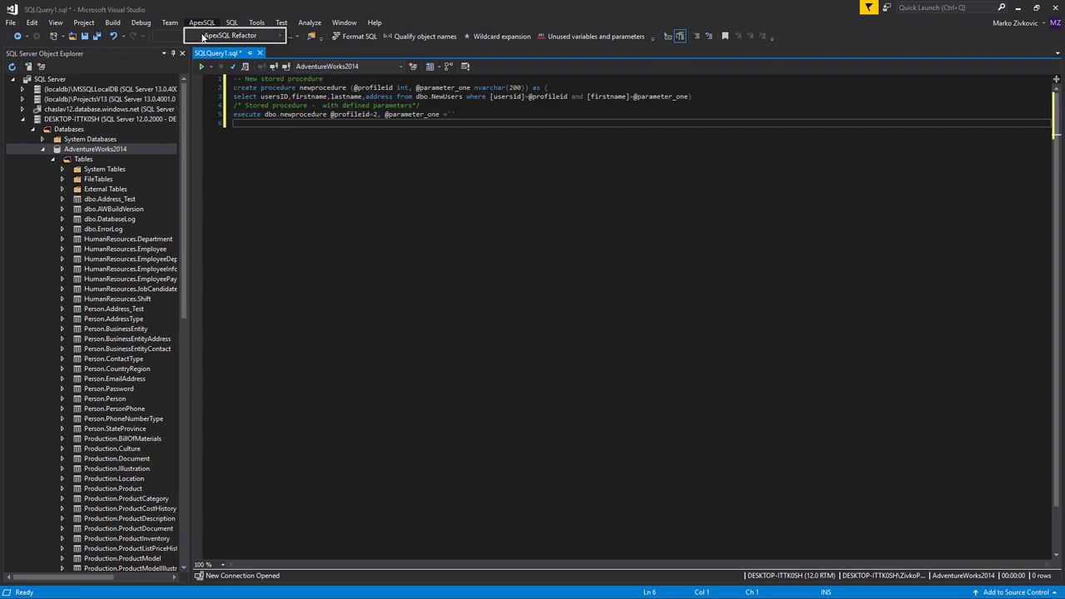
pyautogui.moveTo(202, 37)
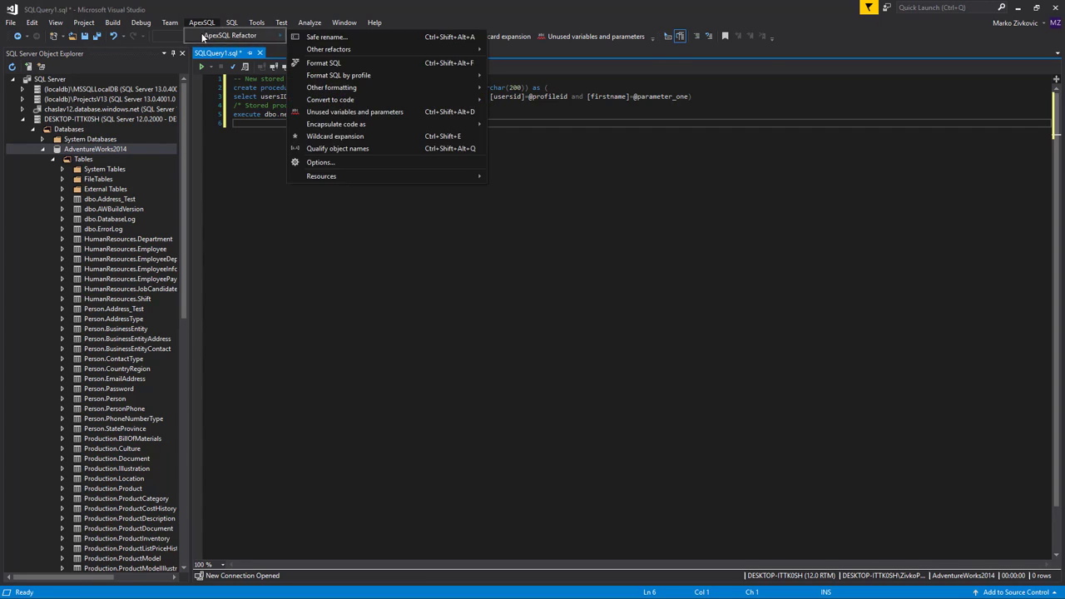
pyautogui.click(334, 163)
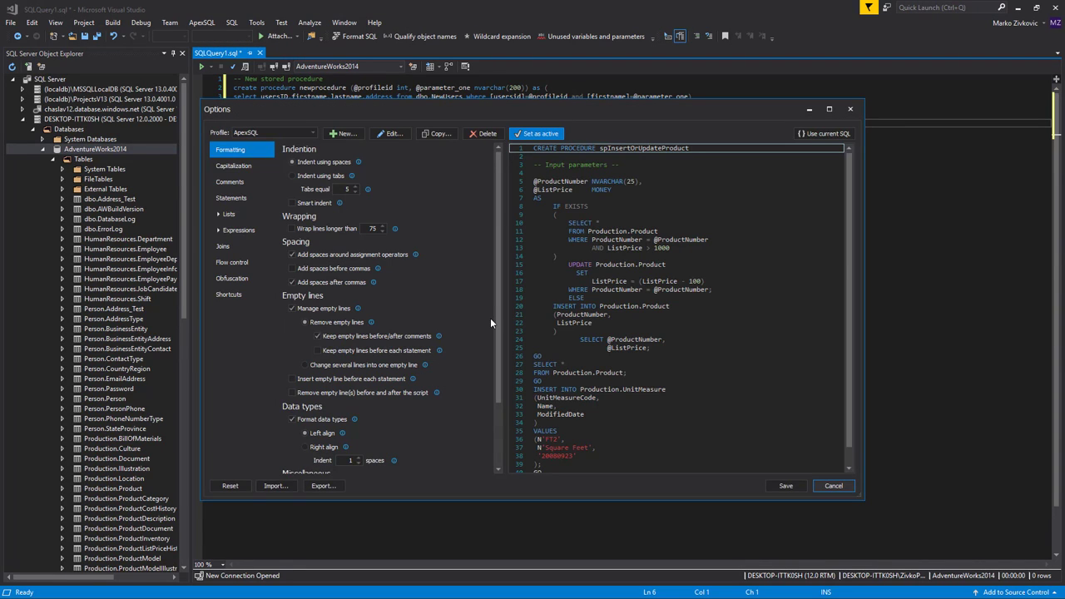
# Step: Look through the Capitalization, Statements and Lists formatting options and the available built-in profiles
pyautogui.click(236, 165)
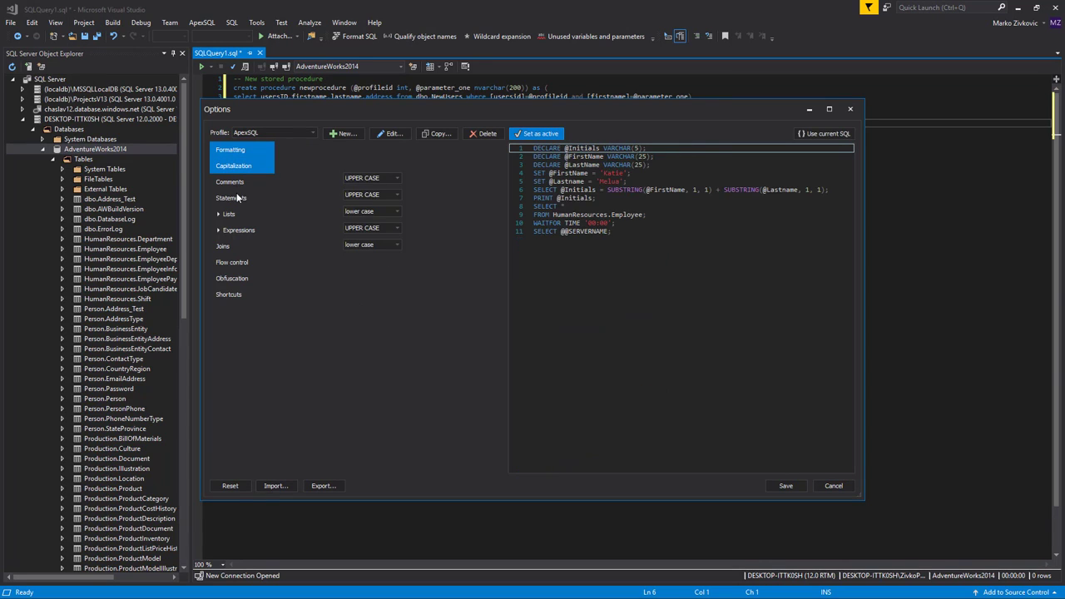
pyautogui.click(219, 213)
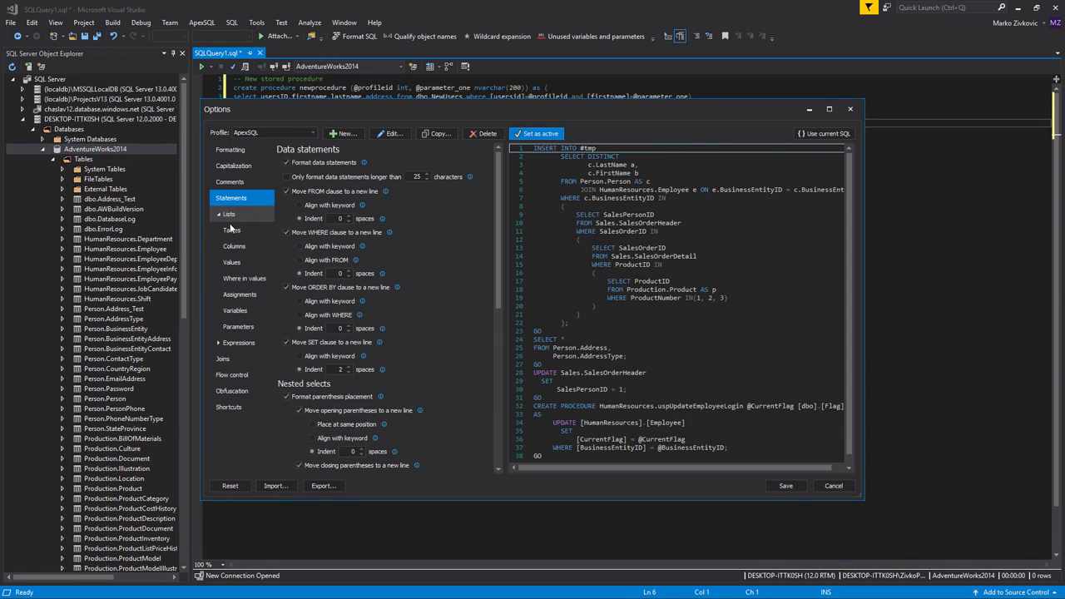
pyautogui.click(312, 132)
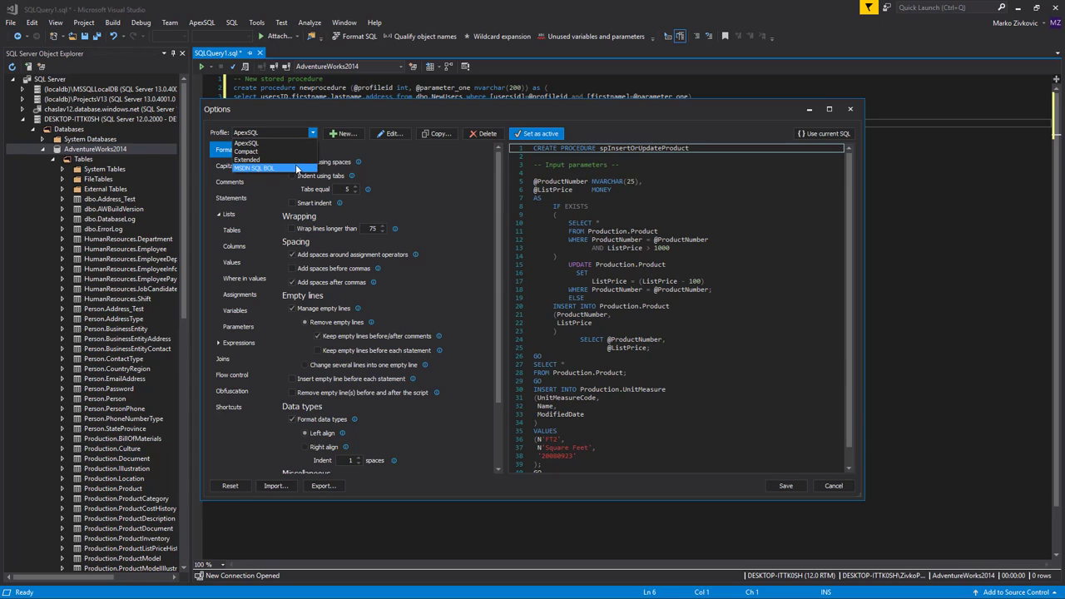
pyautogui.click(376, 161)
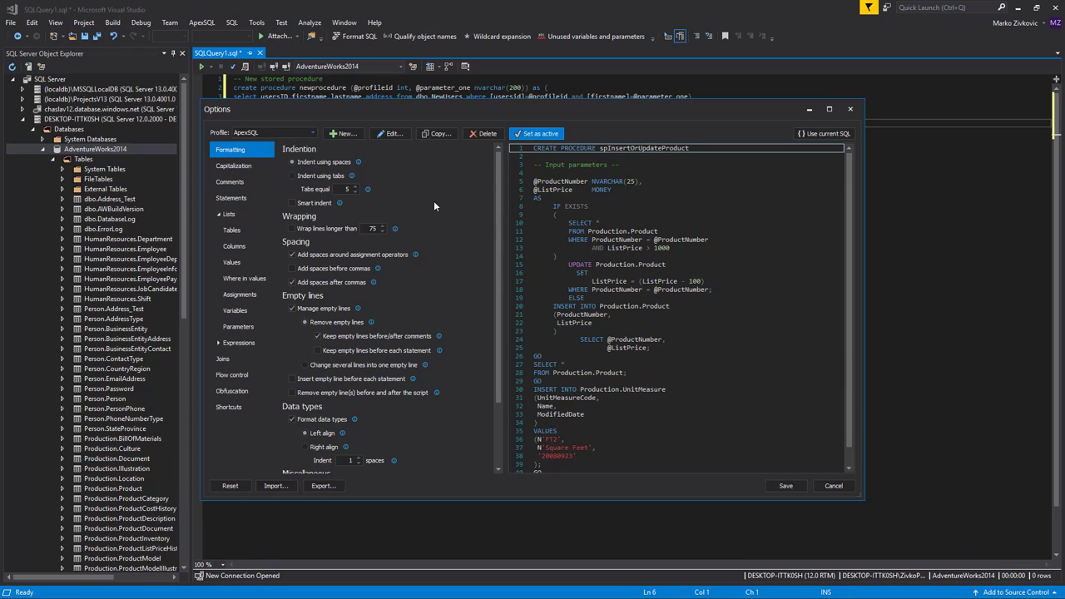
# Step: Try to enable wrapping of lines longer than 75 characters in the built-in ApexSQL profile
pyautogui.click(293, 228)
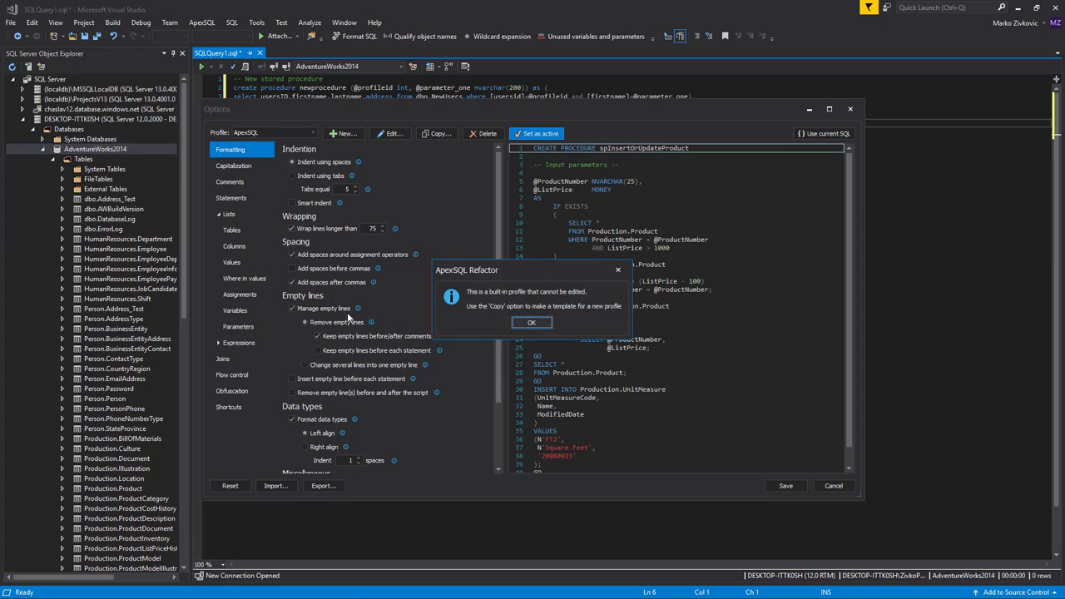
pyautogui.click(530, 324)
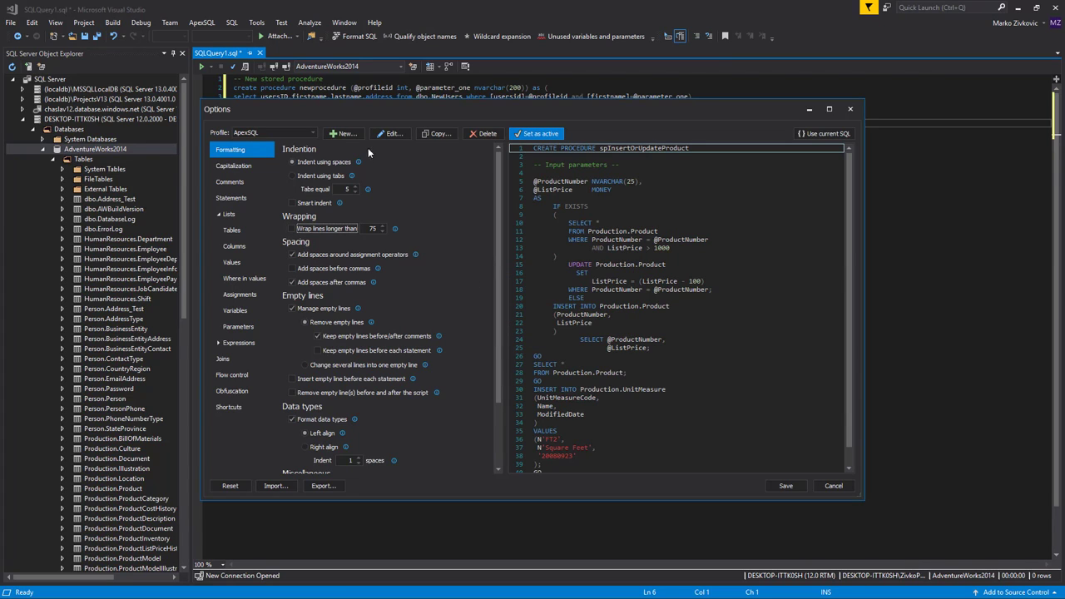
# Step: Create a new formatting profile named with the author's name plus "New profile", and enter the author's name
pyautogui.click(340, 134)
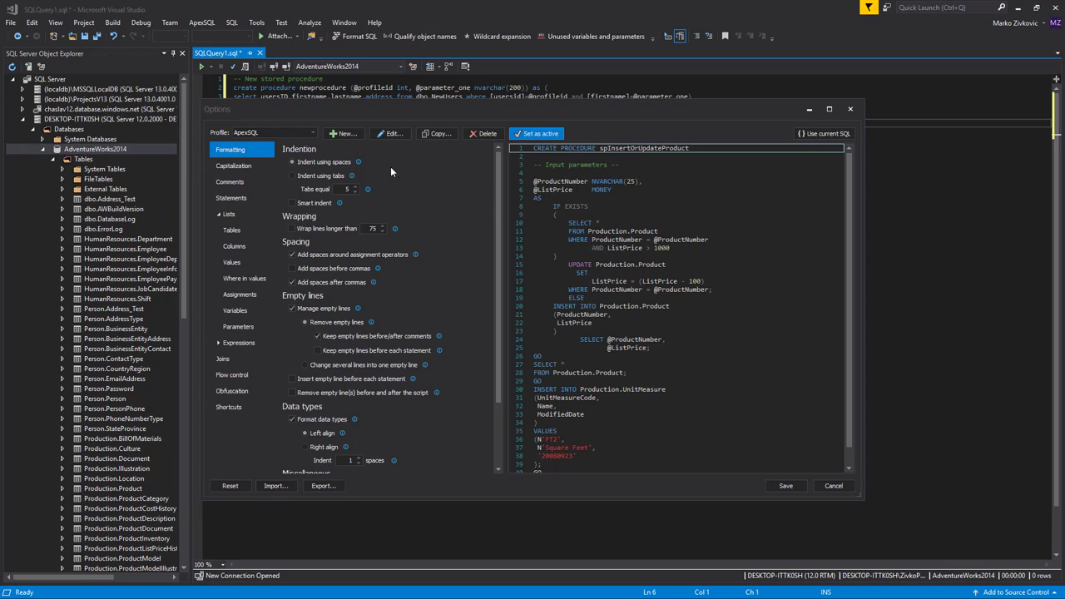
pyautogui.click(345, 134)
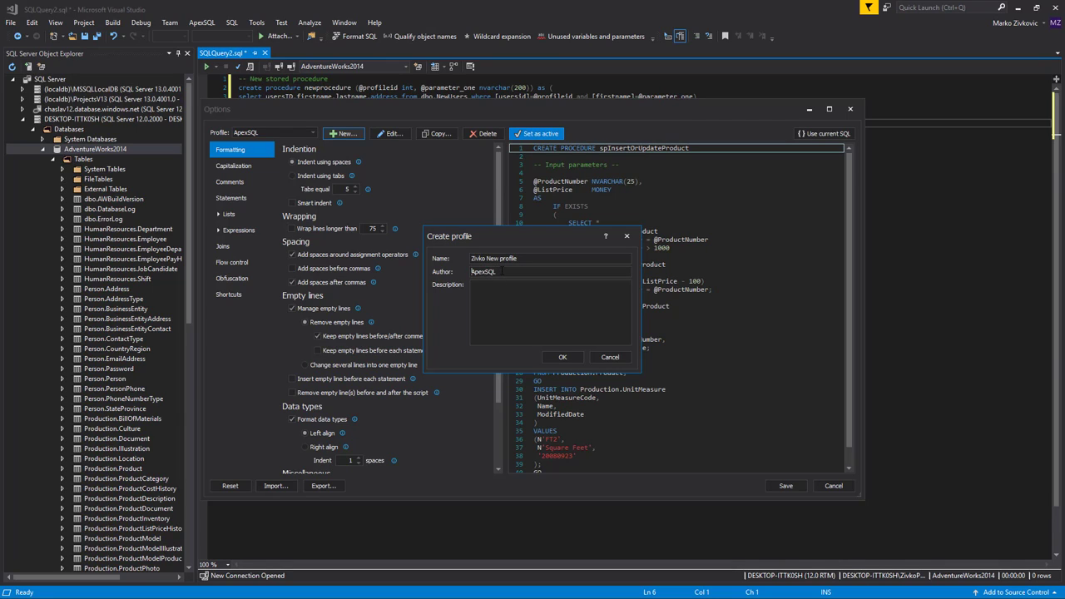
pyautogui.moveTo(498, 272); pyautogui.dragTo(460, 270)
pyautogui.write('Zivko')
pyautogui.click(564, 358)
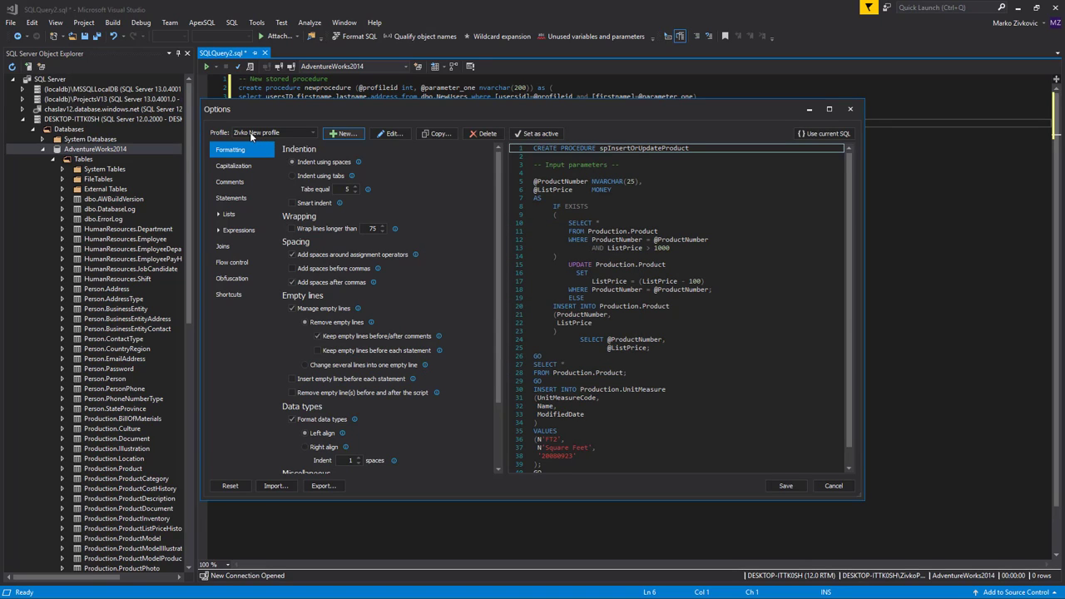
# Step: Check the profile list for the newly created profile and try to set it as active
pyautogui.click(306, 132)
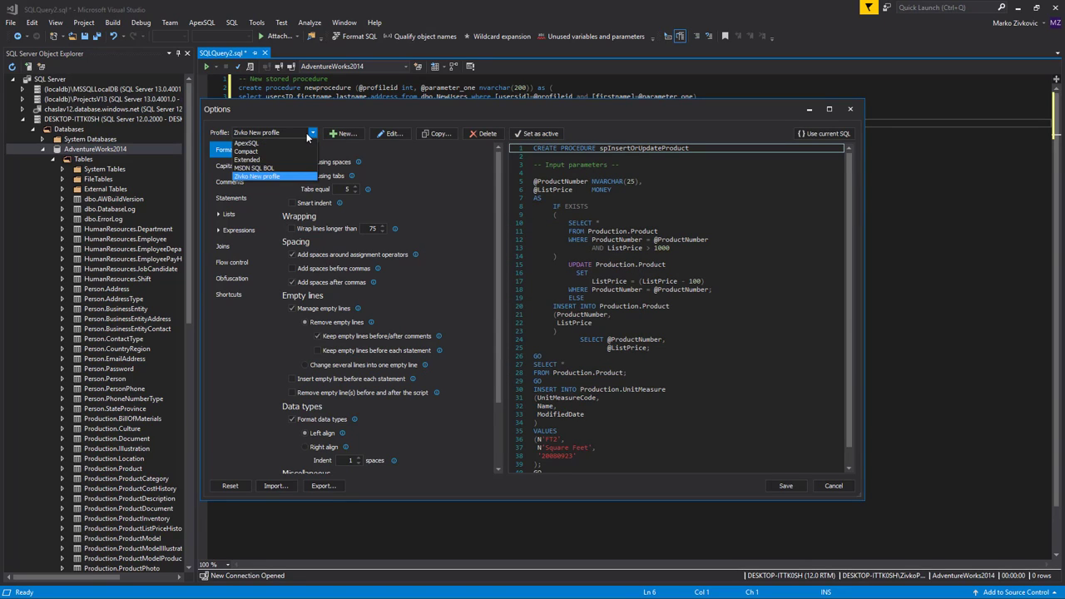
pyautogui.click(306, 132)
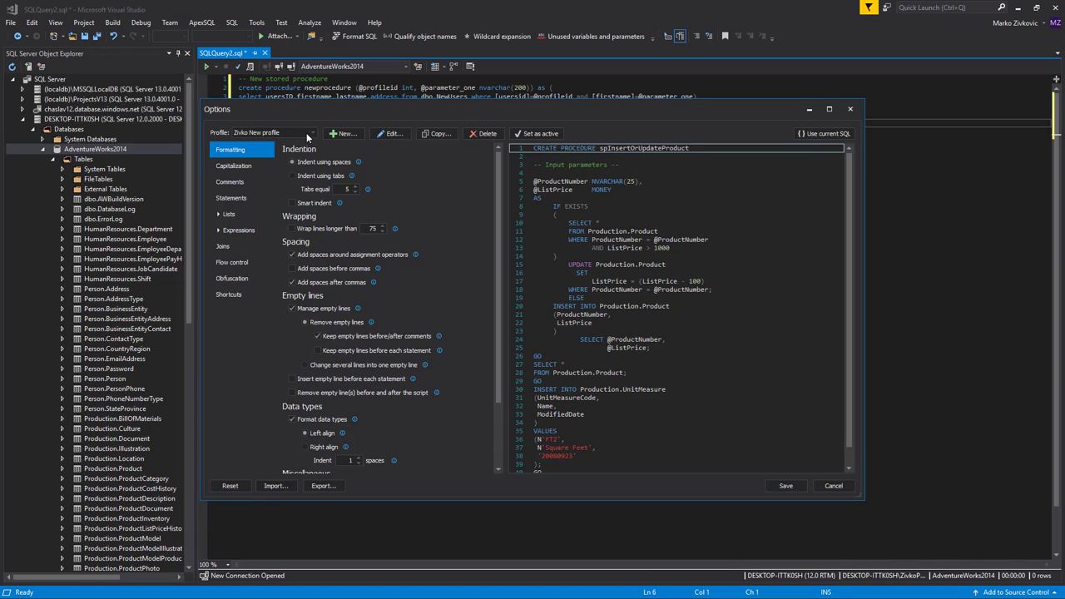
pyautogui.click(537, 133)
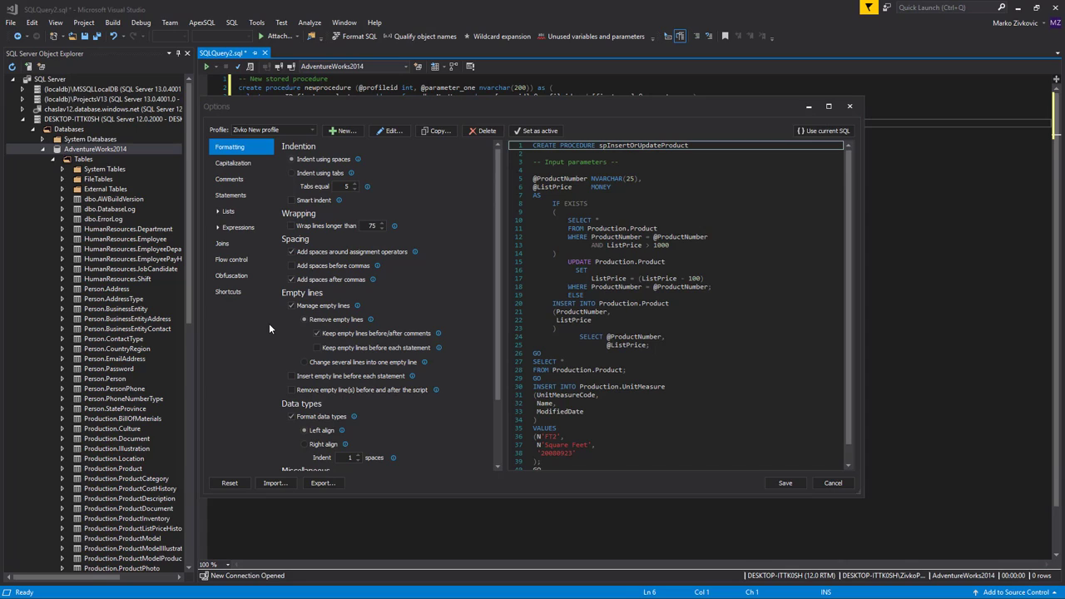
# Step: Preview adding spaces before commas on the built-in SQL sample, and switch the option off again
pyautogui.click(291, 266)
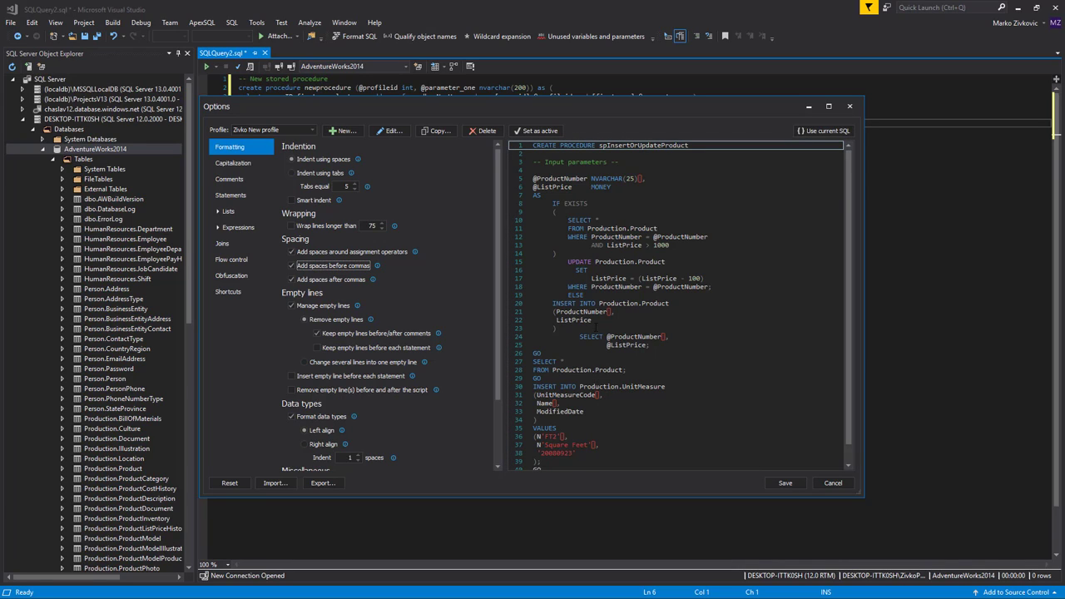
pyautogui.click(291, 265)
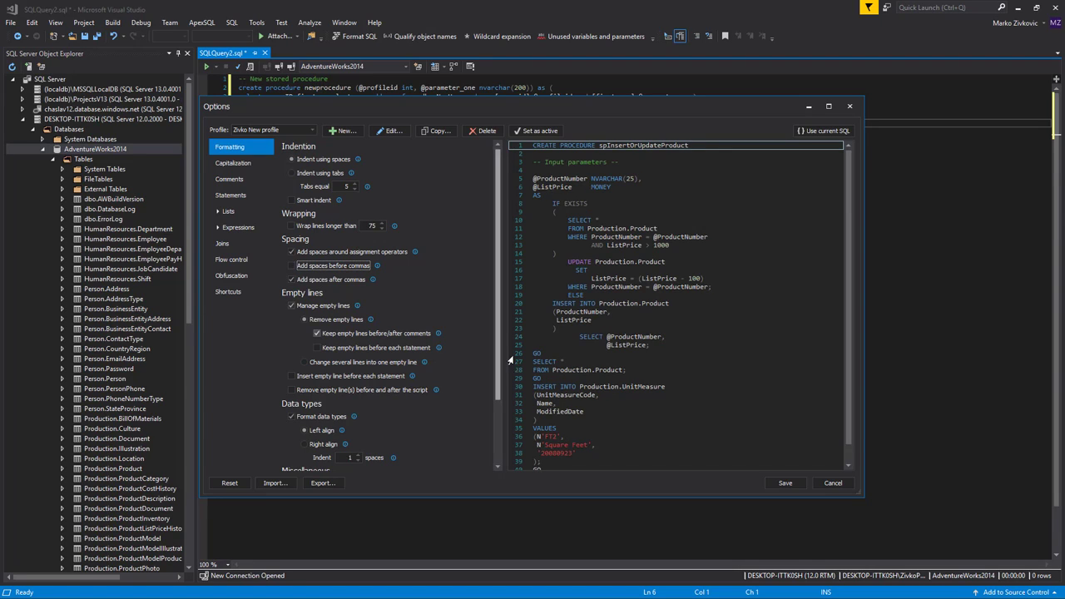
# Step: Preview the formatting on the current query's SQL and look over the Formatting options
pyautogui.click(813, 133)
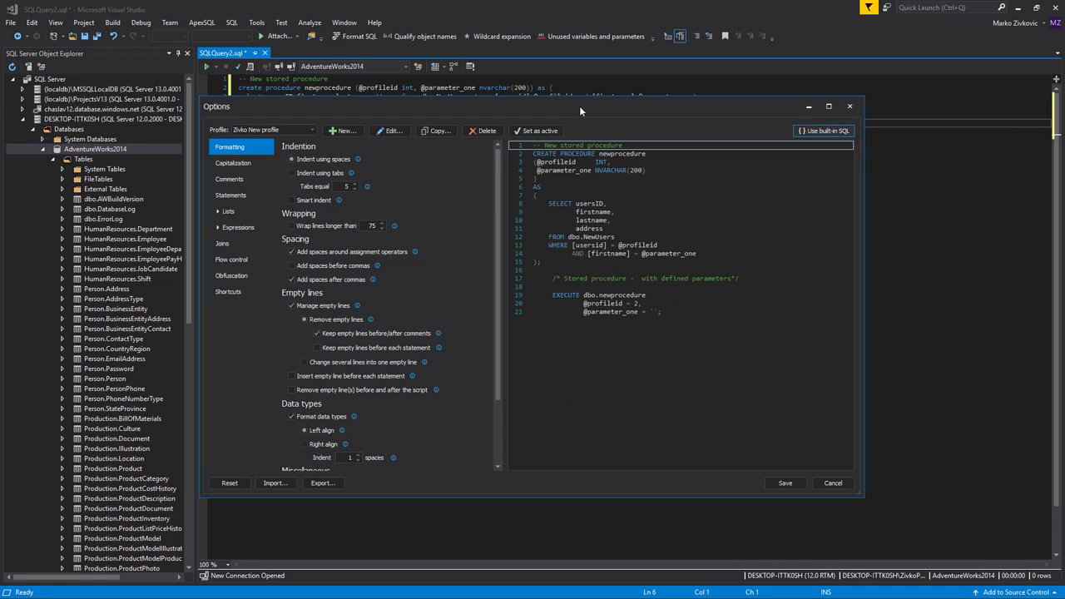
pyautogui.moveTo(579, 106)
pyautogui.mouseDown()
pyautogui.moveTo(621, 203)
pyautogui.moveTo(580, 109)
pyautogui.mouseUp()
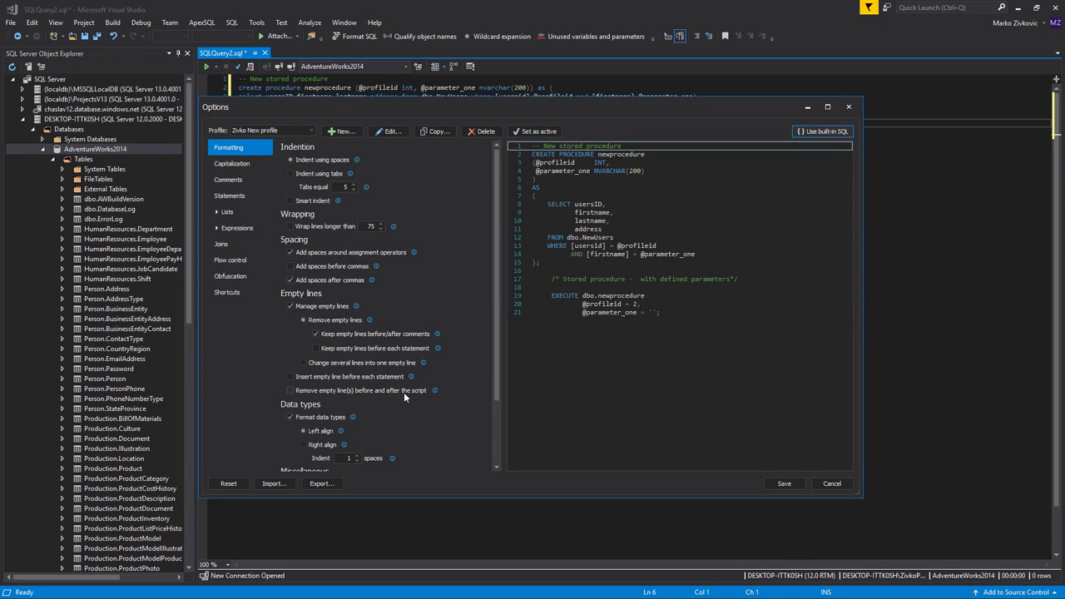
pyautogui.scroll(-1, 404, 394)
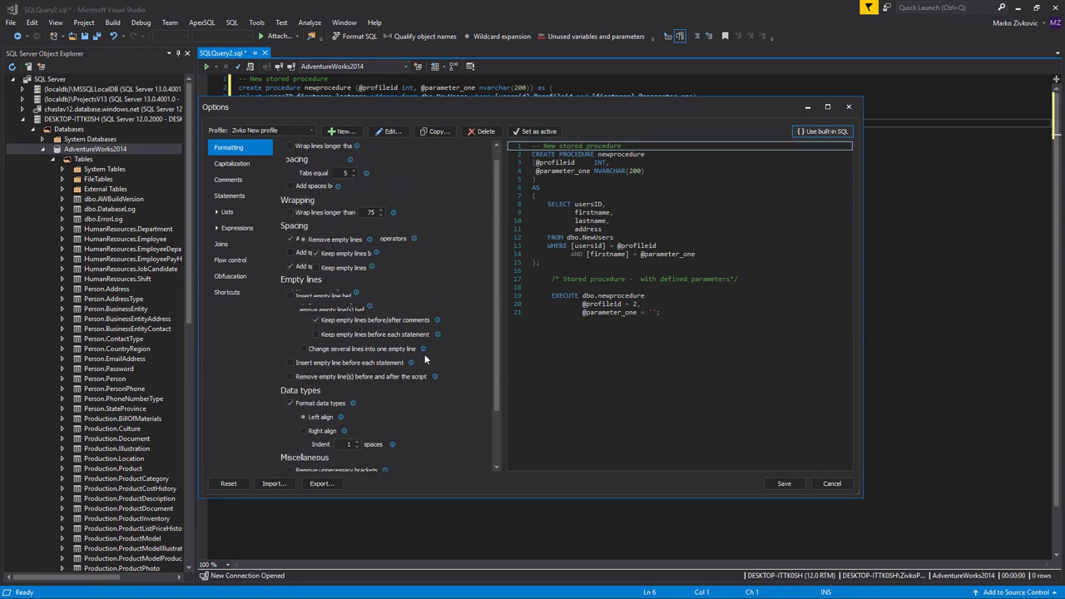
pyautogui.scroll(1, 424, 354)
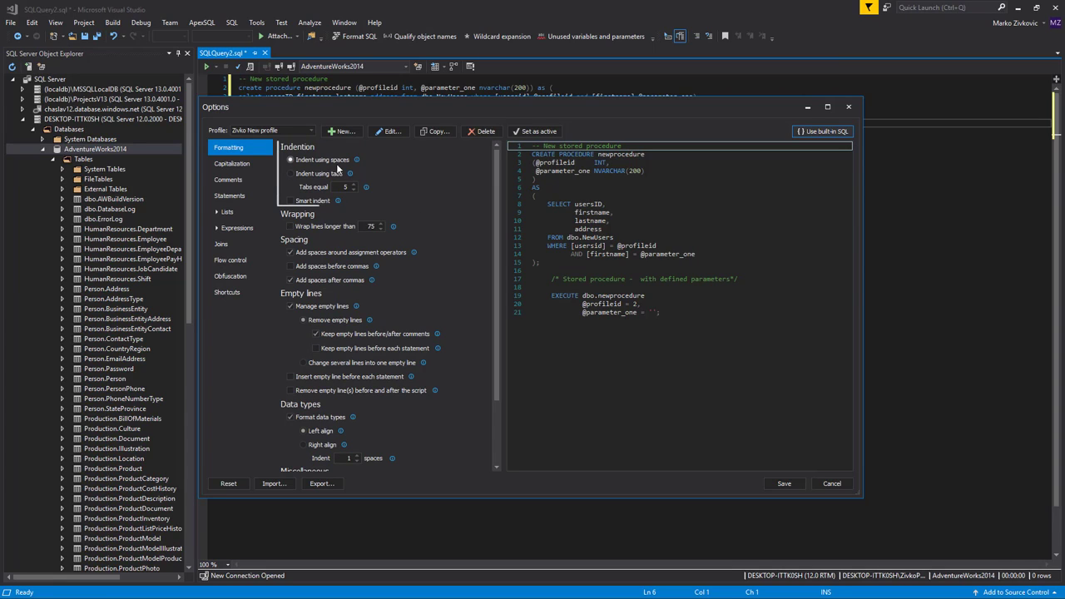
# Step: Set the indentation to use tabs, with each tab equal to 7
pyautogui.moveTo(347, 177)
pyautogui.click(321, 173)
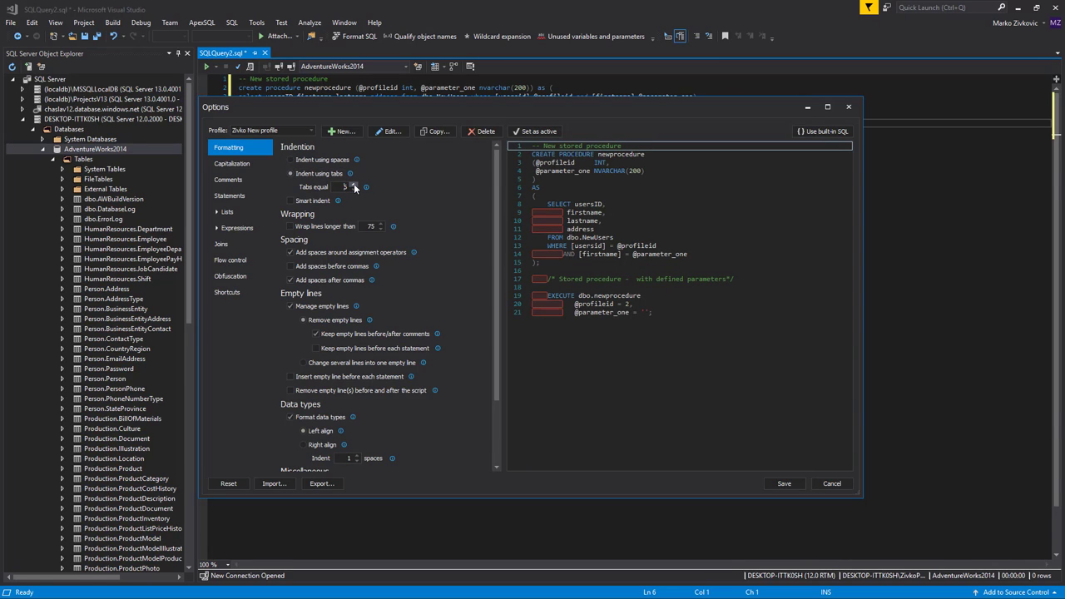
pyautogui.click(354, 184)
pyautogui.click(354, 185)
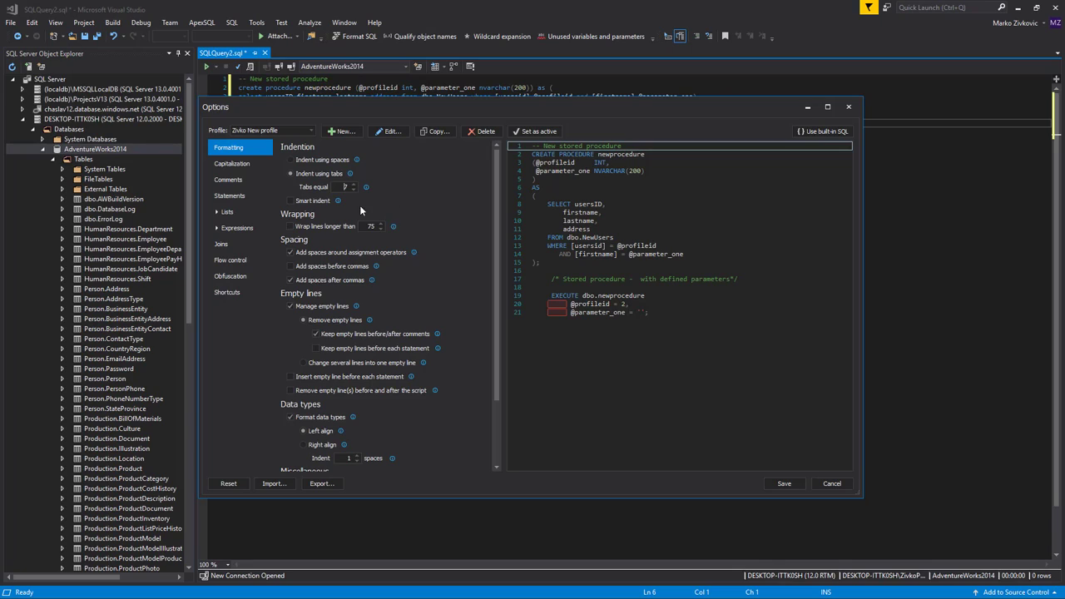
# Step: Try smart indent and switch it off again, and set the tab size to 5
pyautogui.click(290, 200)
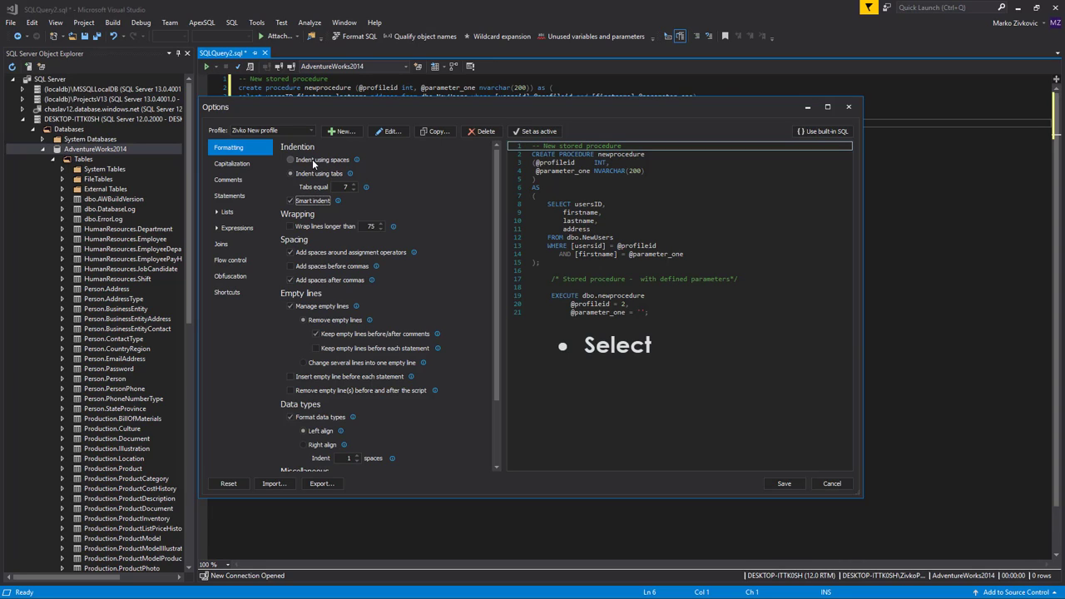
pyautogui.click(307, 202)
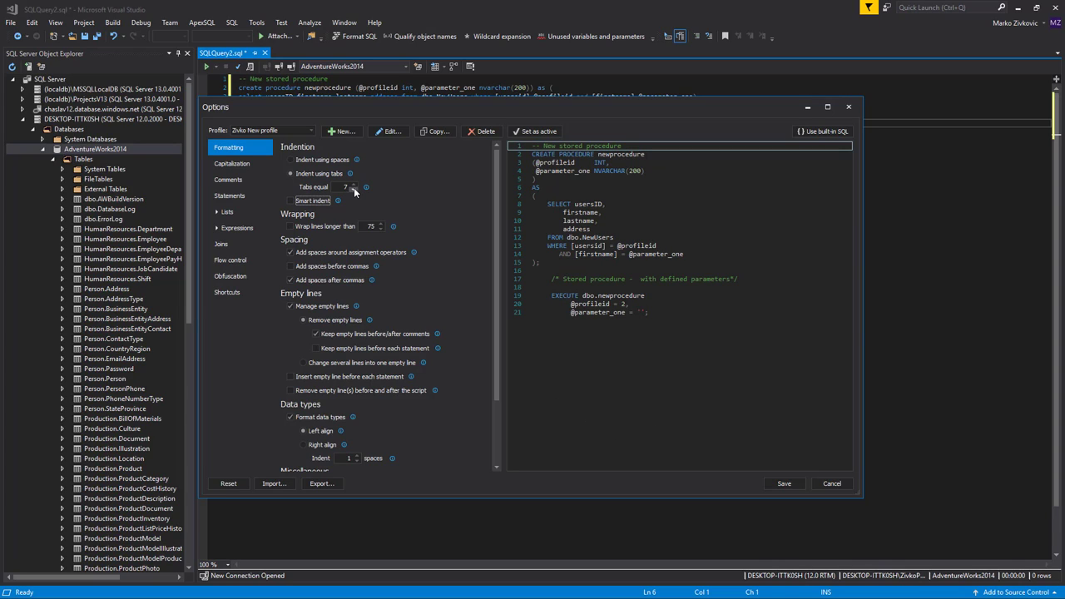
pyautogui.click(355, 189)
pyautogui.click(354, 190)
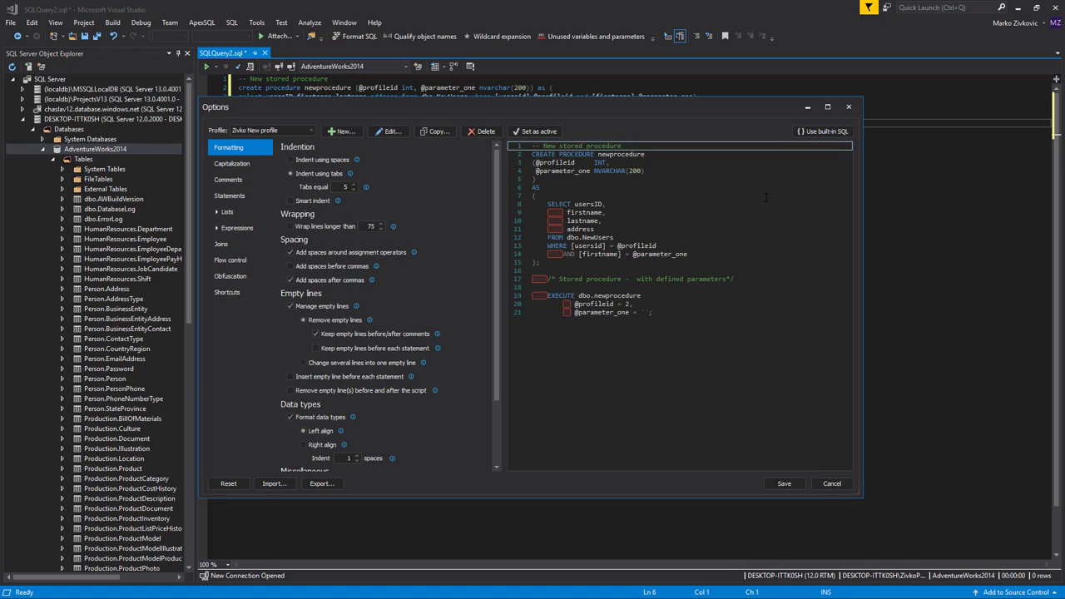
# Step: Preview wrapping lines longer than 75 characters on the current SQL, and switch the wrapping off again
pyautogui.click(291, 226)
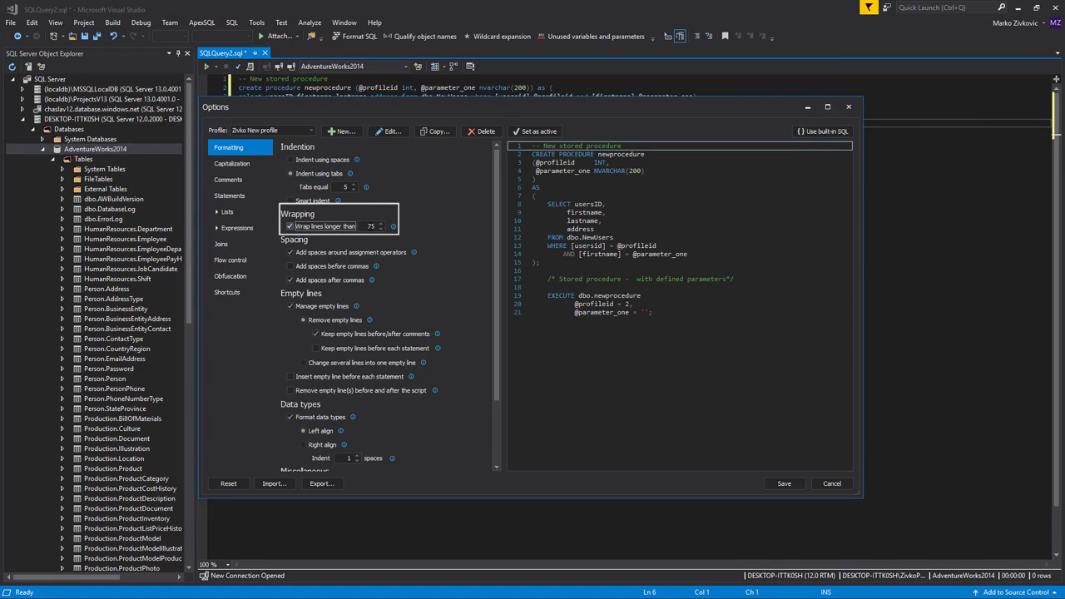
pyautogui.click(380, 223)
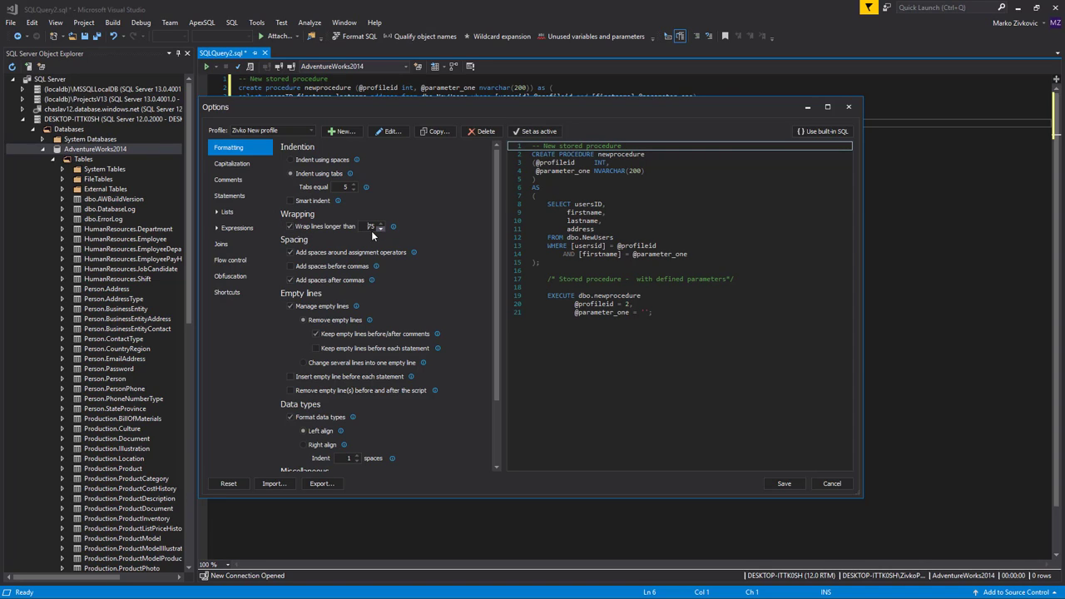
pyautogui.click(290, 228)
# Step: Preview spaces before commas on the current query's SQL, and switch the spacing option off again
pyautogui.scroll(-2, 411, 252)
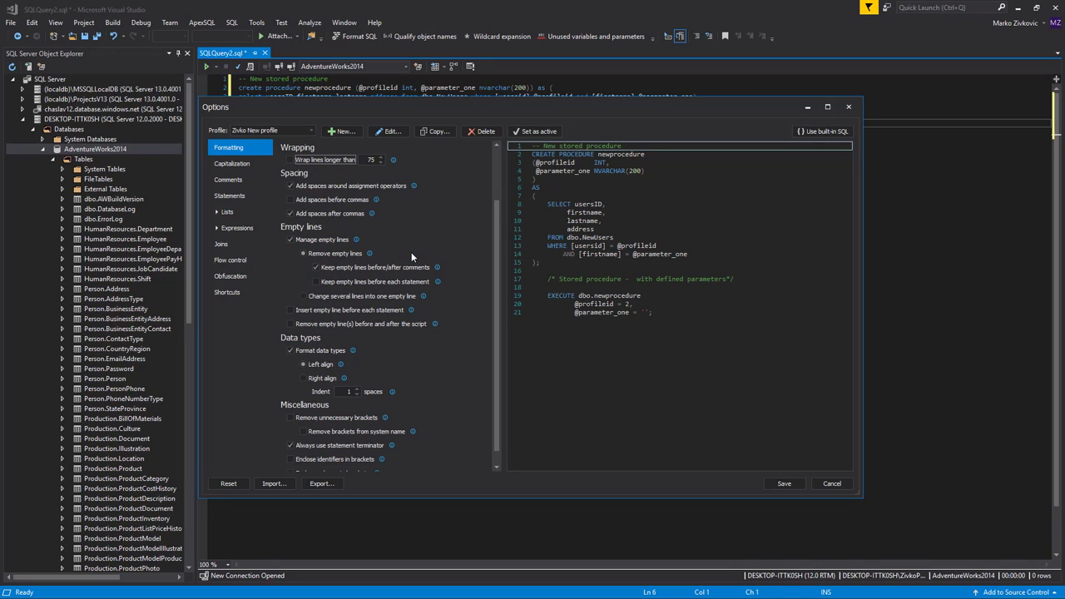
pyautogui.click(361, 199)
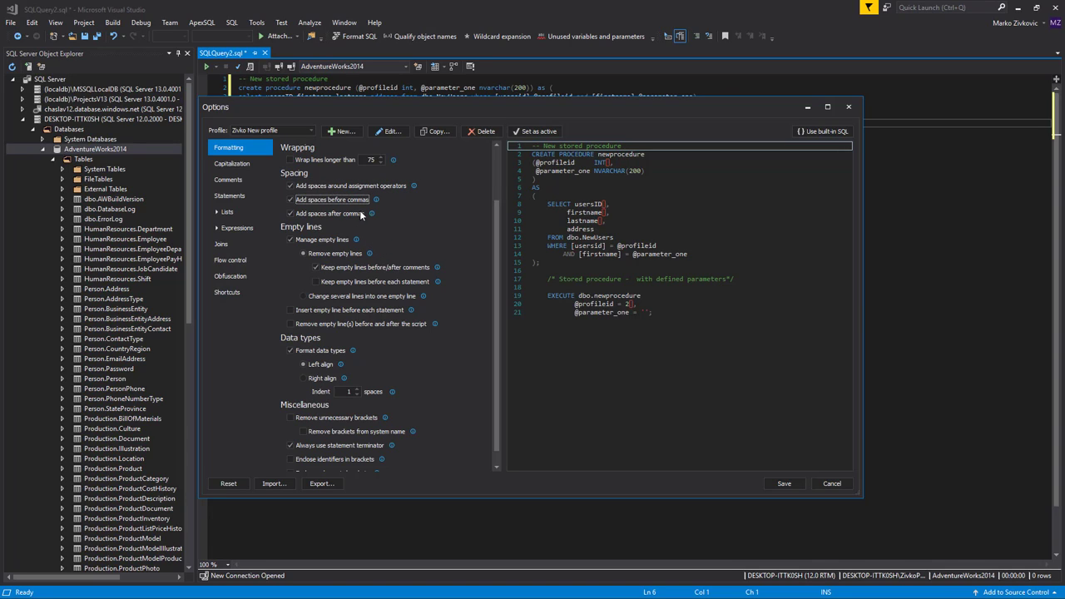
pyautogui.click(354, 201)
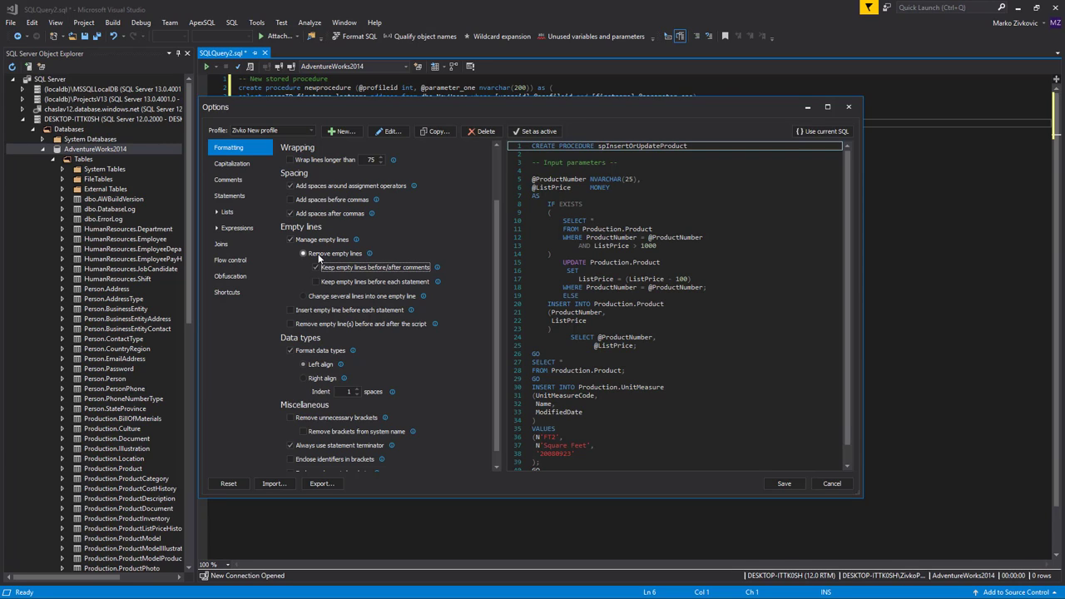
# Step: Change several empty lines into one, and briefly try the options for empty lines before each statement and around the script
pyautogui.click(303, 296)
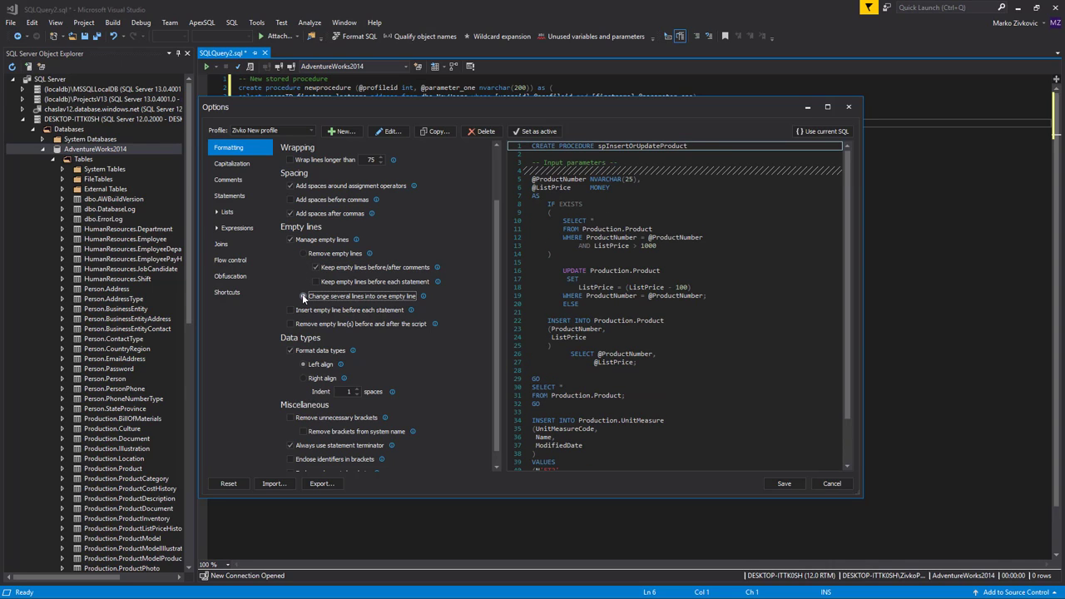
pyautogui.click(297, 311)
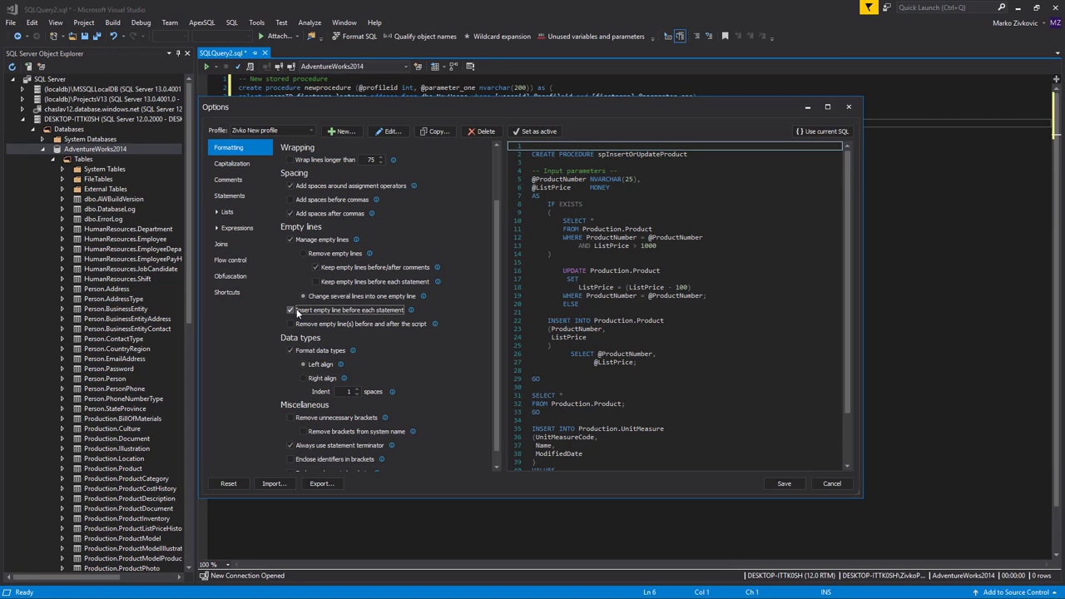
pyautogui.click(294, 322)
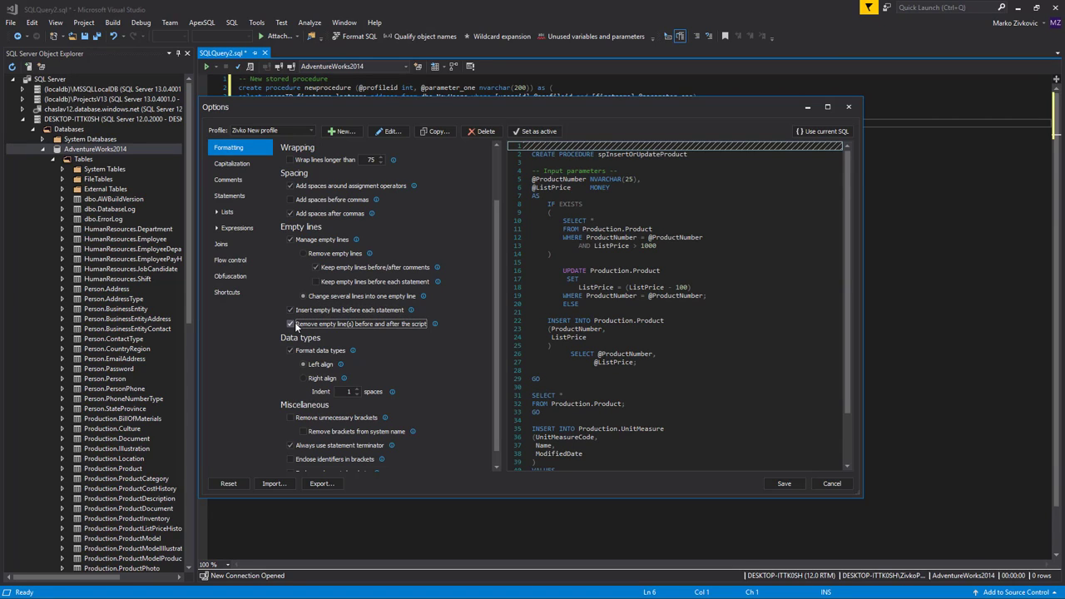
pyautogui.click(291, 323)
pyautogui.click(291, 309)
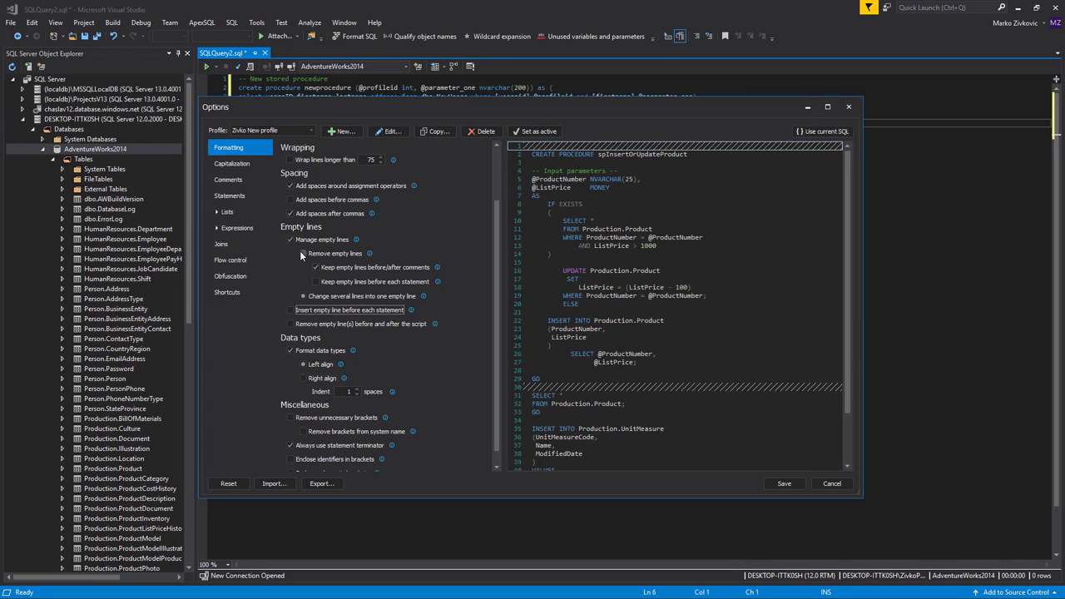
# Step: Choose removal of empty lines, and left-align data types with an indent of 2 spaces
pyautogui.click(302, 253)
pyautogui.scroll(-1, 457, 394)
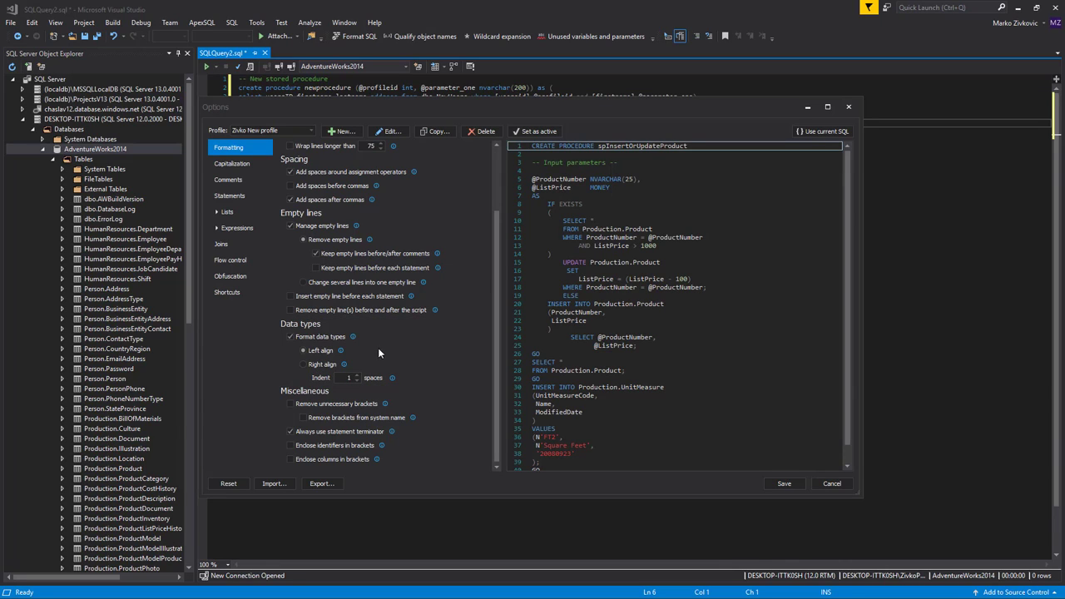
pyautogui.click(329, 353)
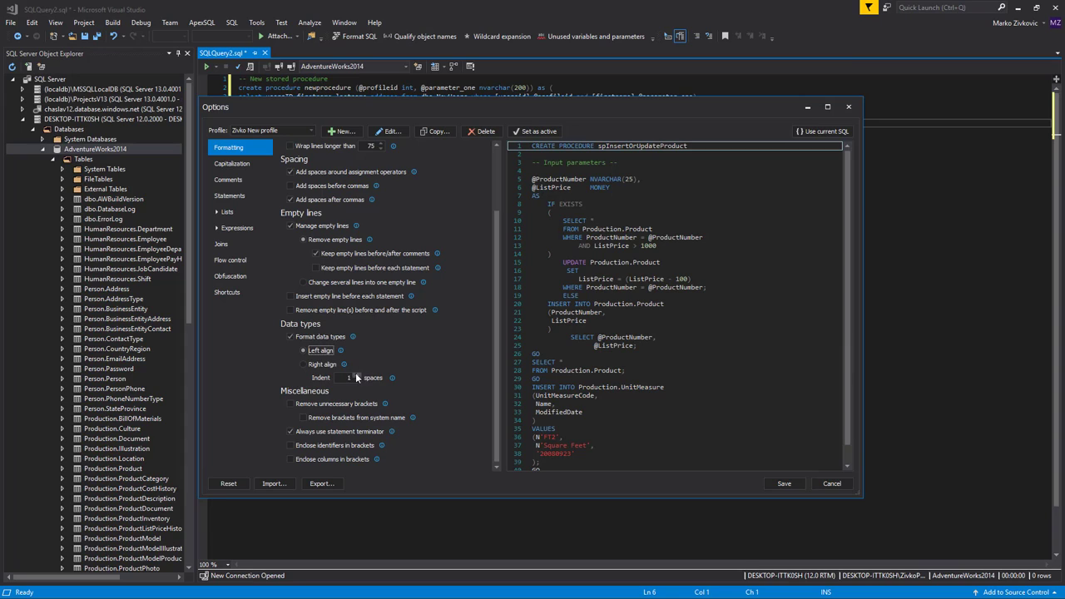
pyautogui.click(357, 375)
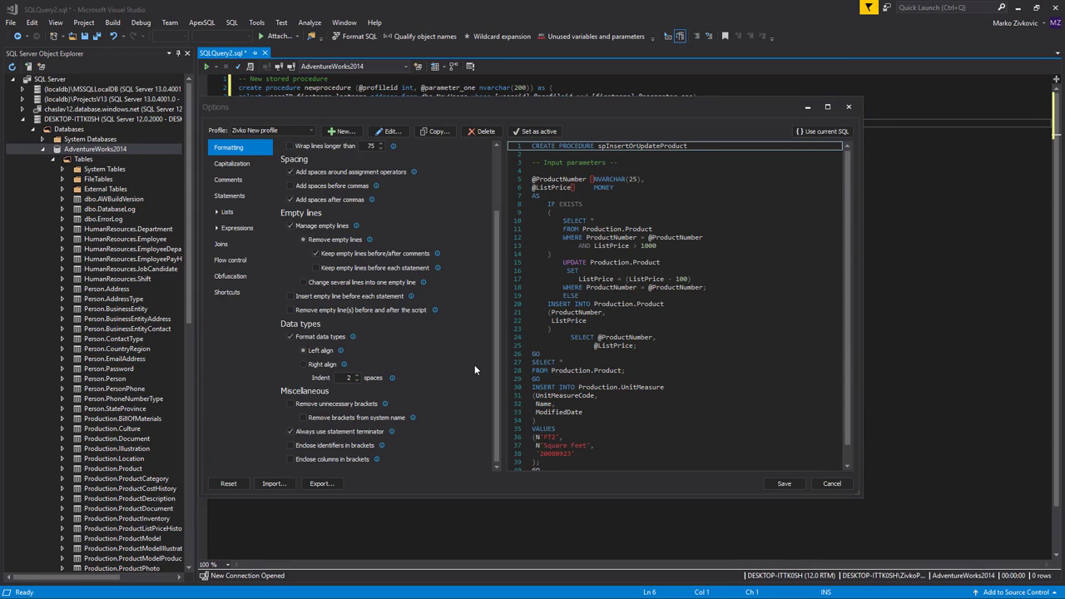
# Step: Enable removal of unnecessary brackets, and toggle the statement terminator option to compare the preview, leaving it enabled
pyautogui.click(319, 404)
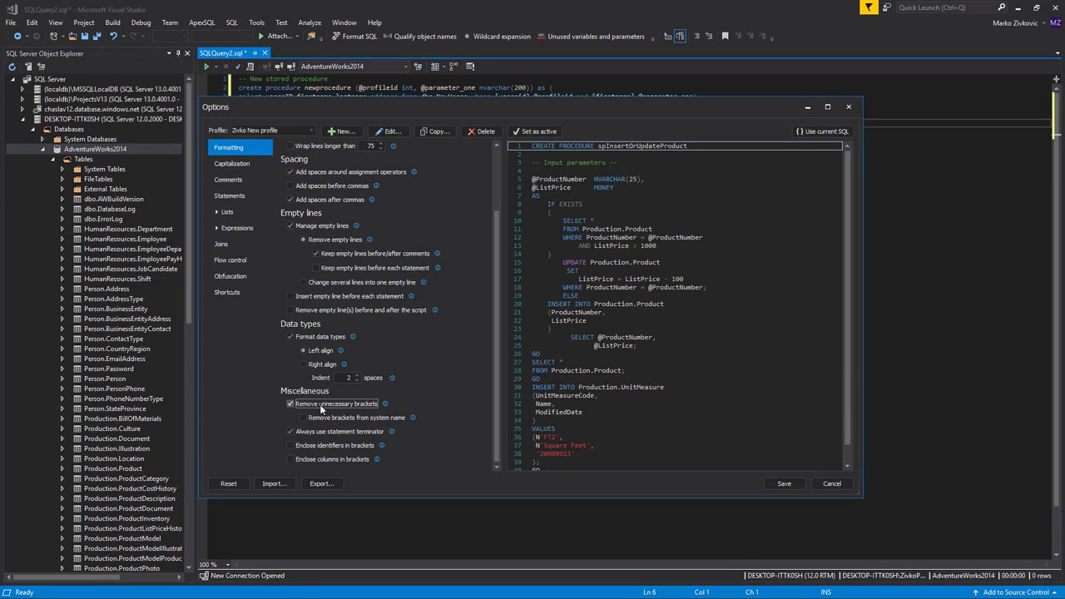
pyautogui.click(320, 404)
pyautogui.click(320, 405)
pyautogui.click(310, 432)
pyautogui.click(310, 431)
pyautogui.click(309, 431)
# Step: Preview enclosing identifiers and columns in brackets, and switch both options off again
pyautogui.click(308, 445)
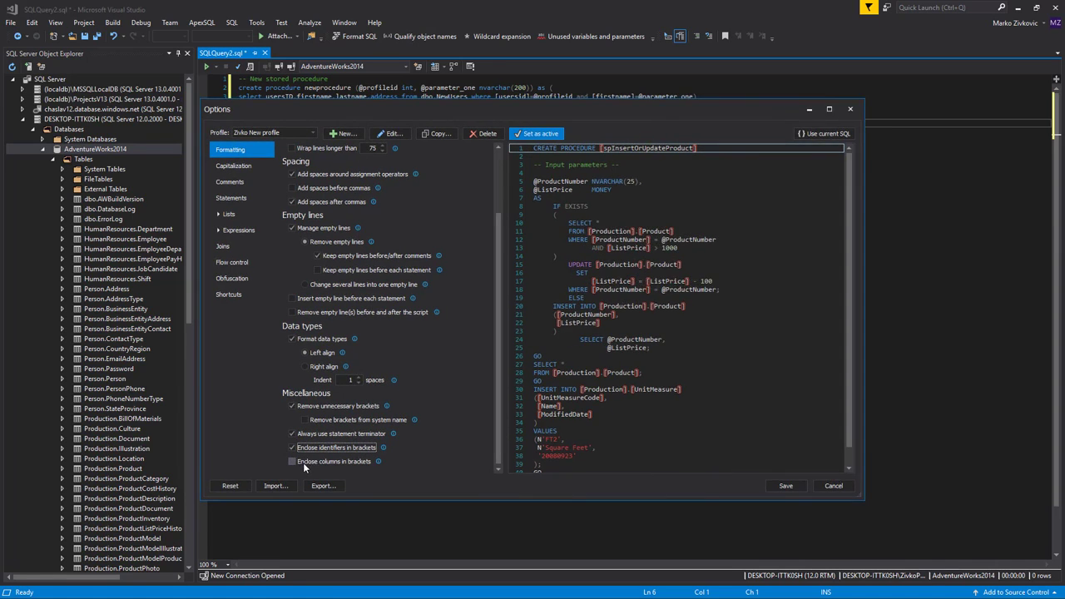
pyautogui.click(293, 462)
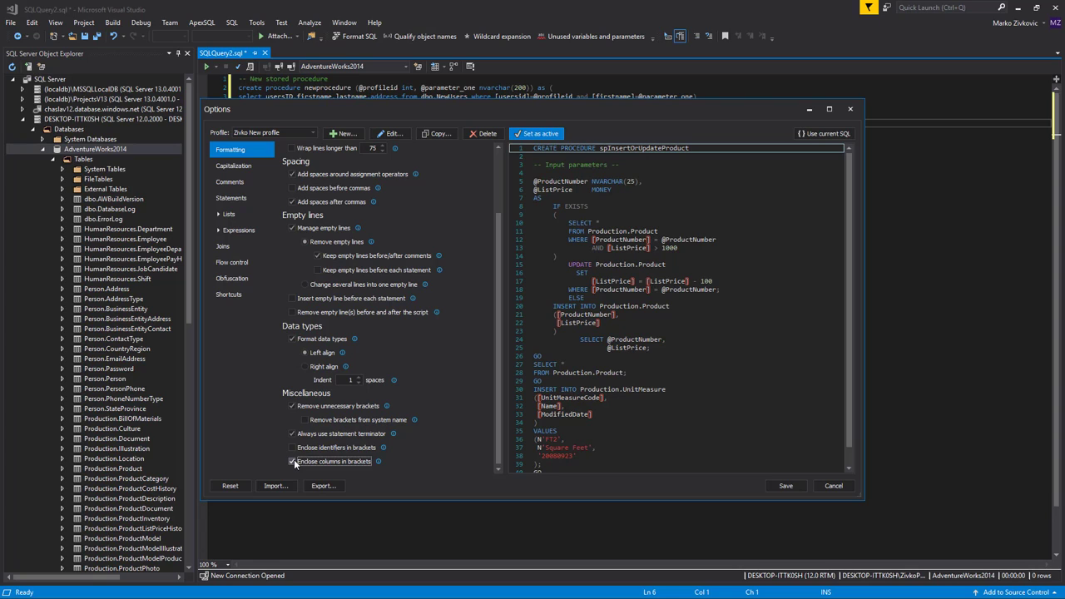
pyautogui.click(293, 462)
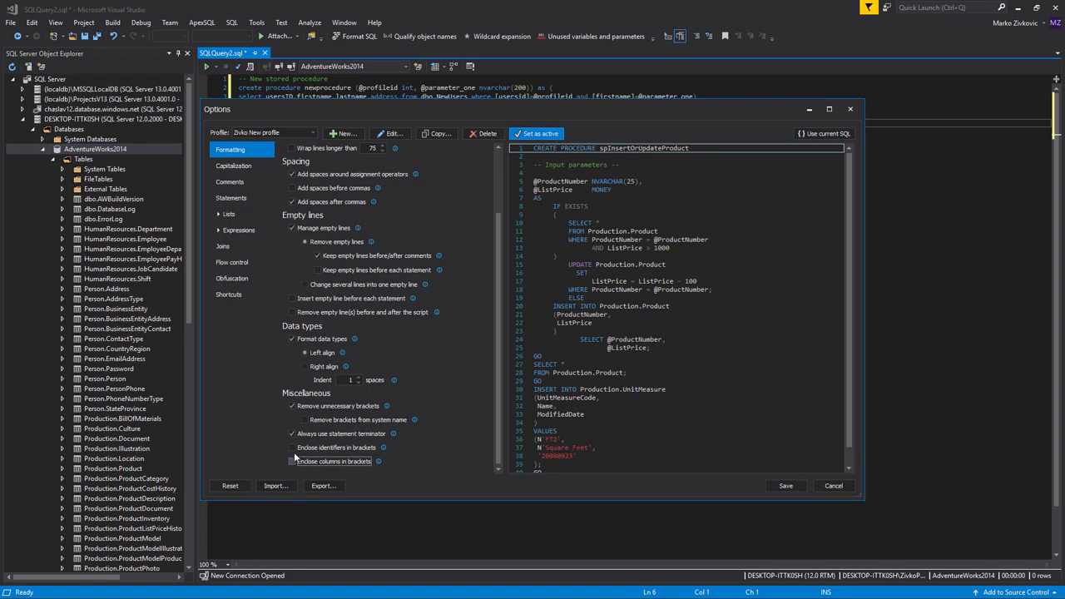
pyautogui.click(292, 447)
pyautogui.click(292, 448)
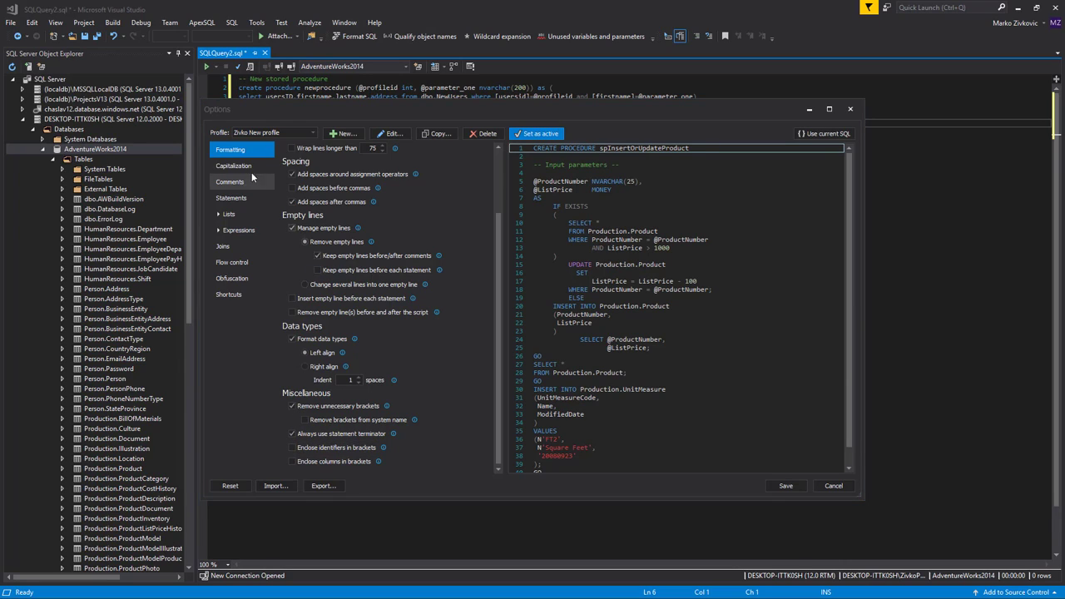
# Step: Review the capitalization choices for keywords, keeping UPPER CASE, and set types to lower case
pyautogui.click(239, 166)
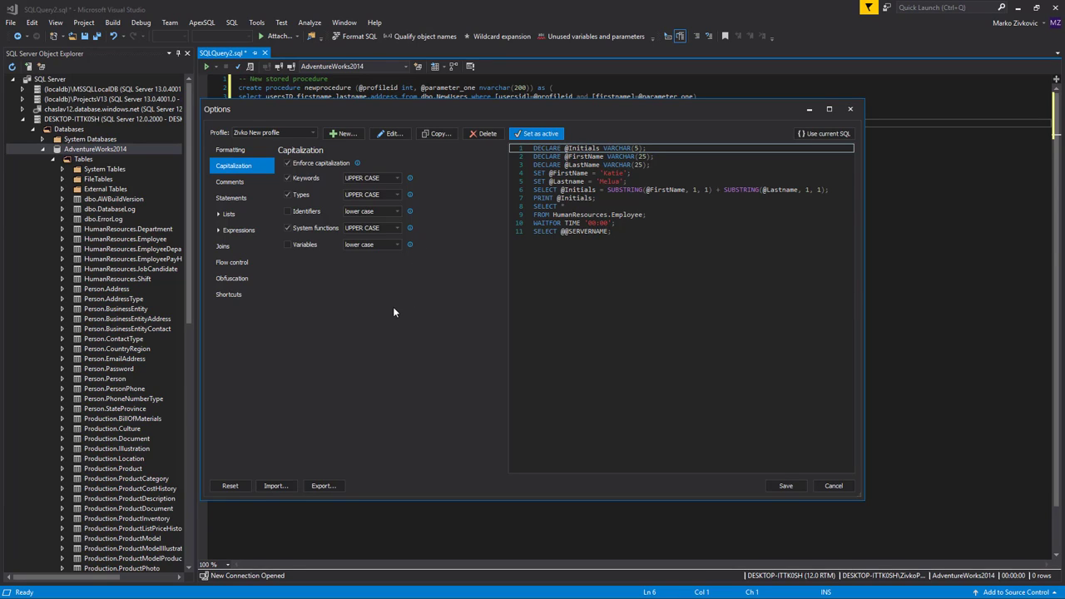
pyautogui.click(397, 178)
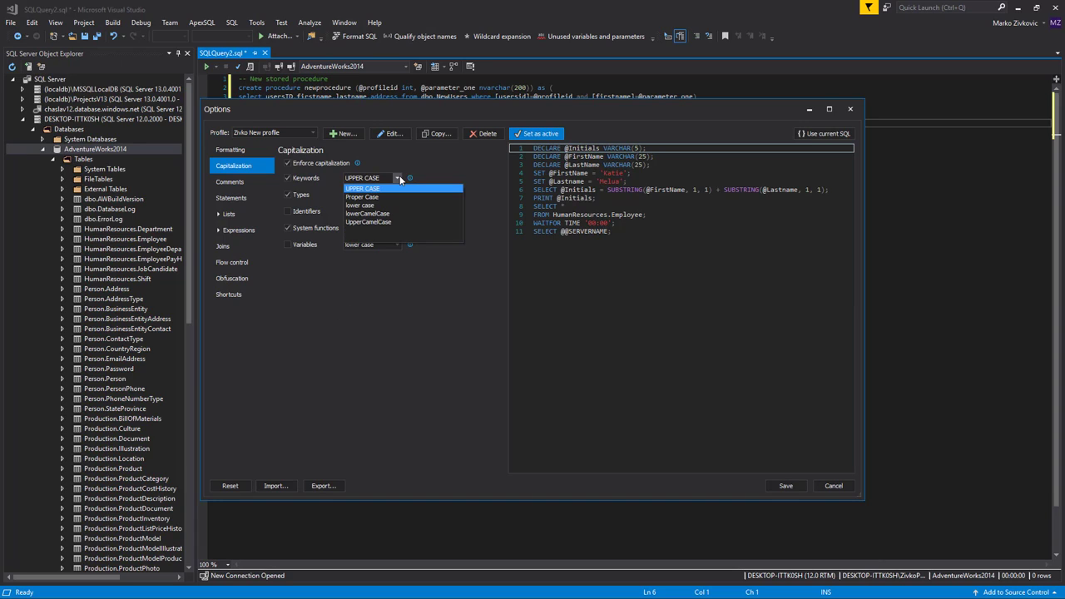
pyautogui.click(378, 277)
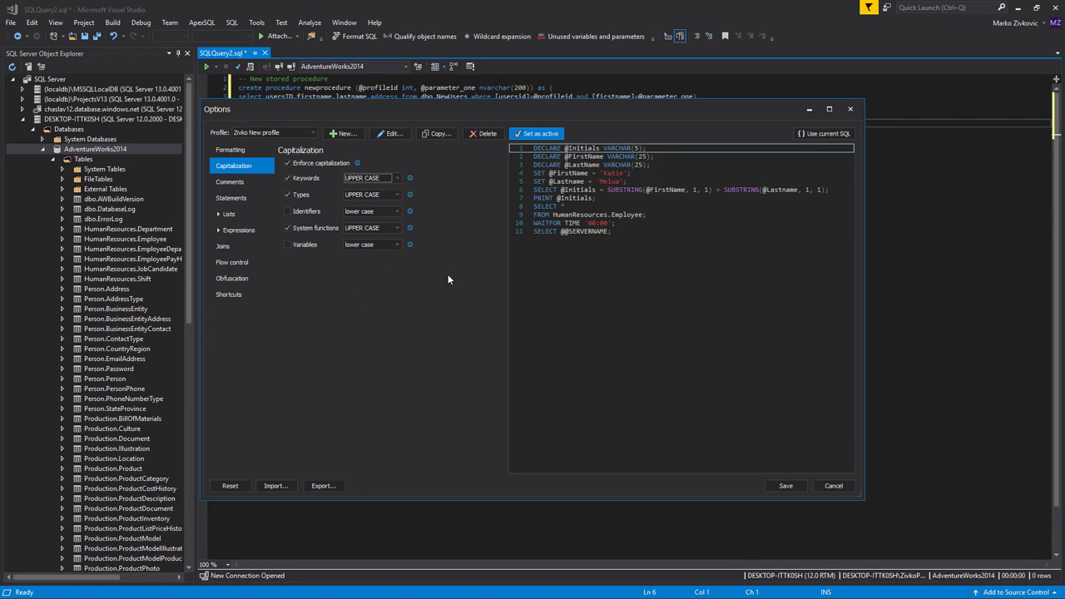
pyautogui.click(378, 193)
pyautogui.click(370, 218)
# Step: Enforce capitalization of identifiers as Proper Case and of variables as lower case
pyautogui.click(318, 211)
pyautogui.click(361, 210)
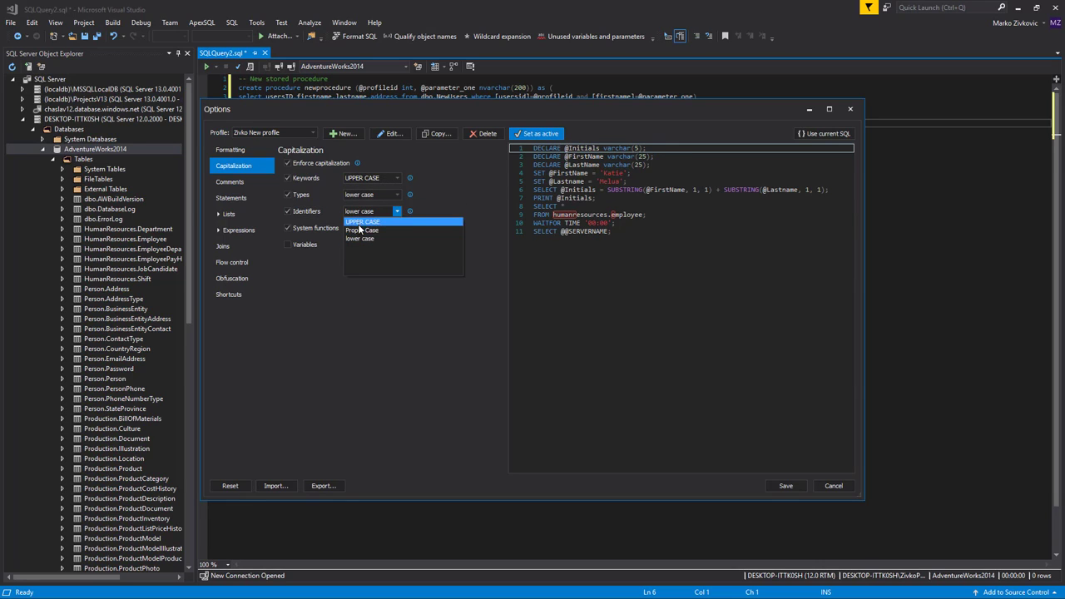
pyautogui.click(359, 229)
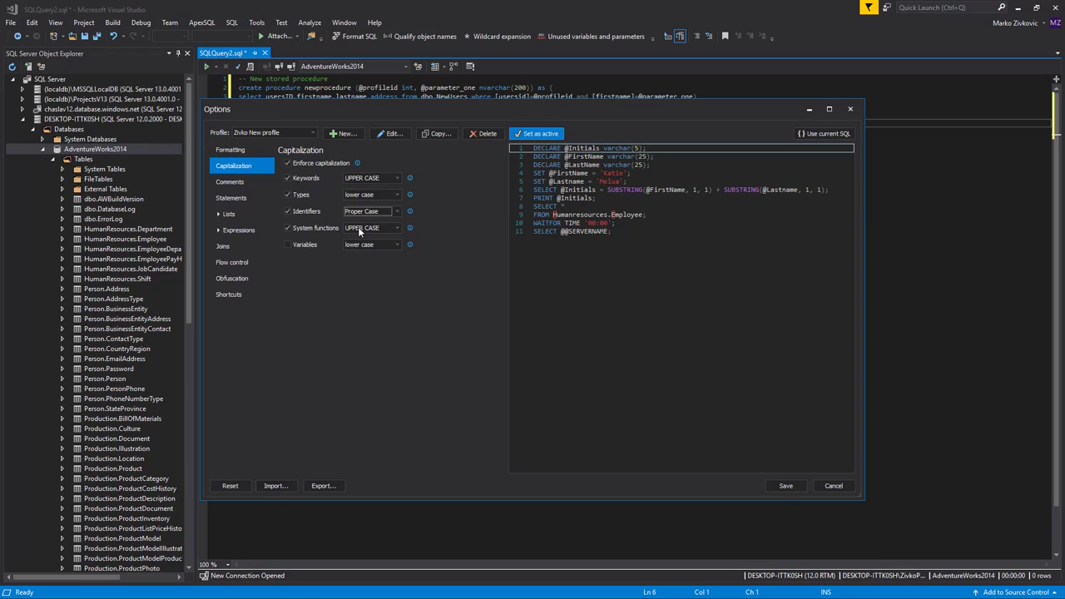
pyautogui.click(306, 244)
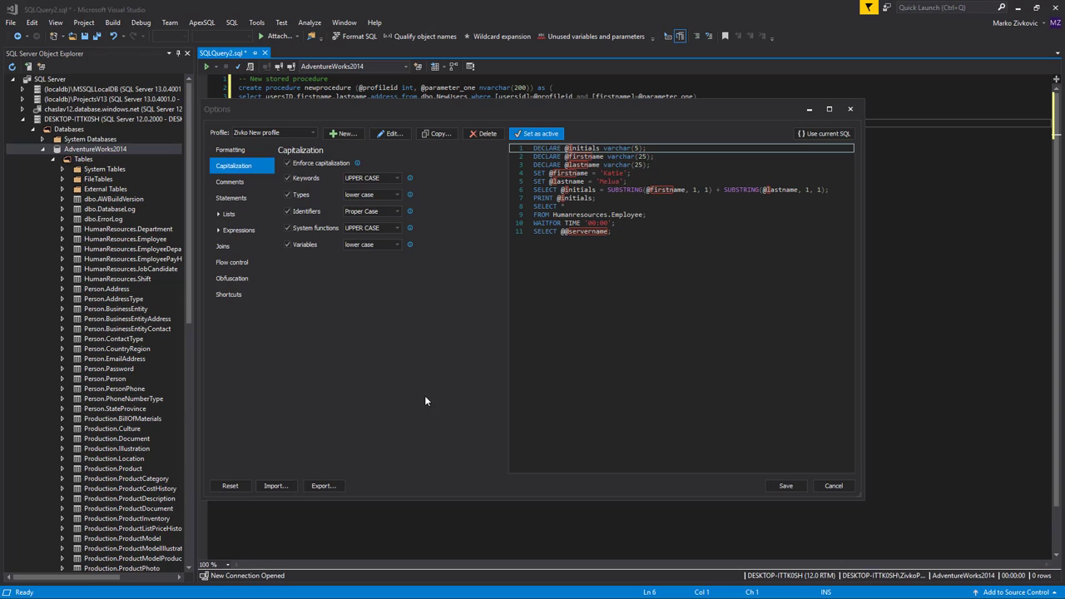
pyautogui.click(235, 183)
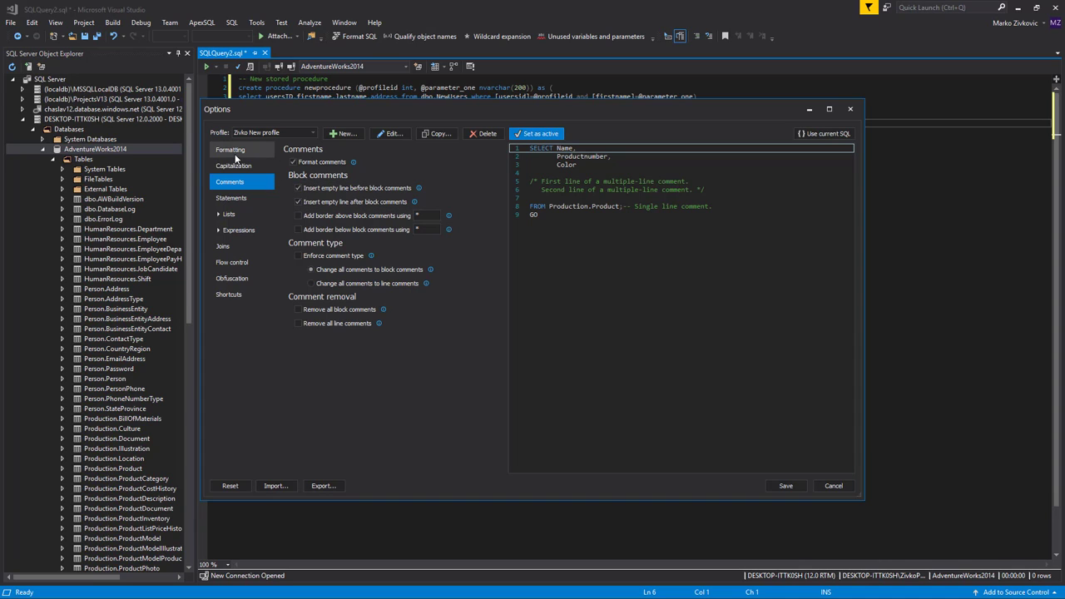
pyautogui.click(231, 149)
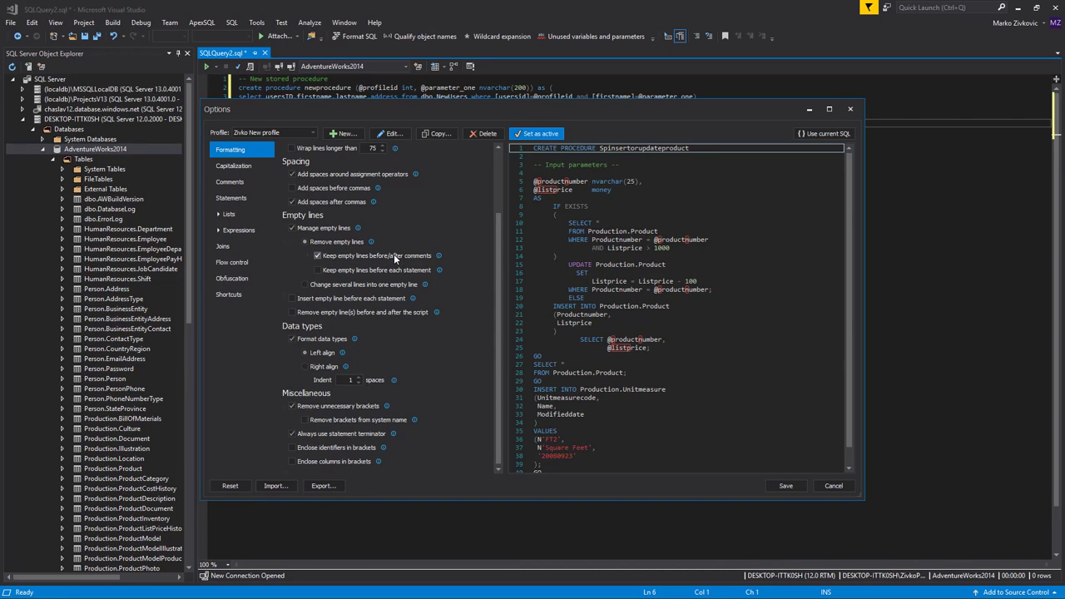
pyautogui.scroll(3, 394, 254)
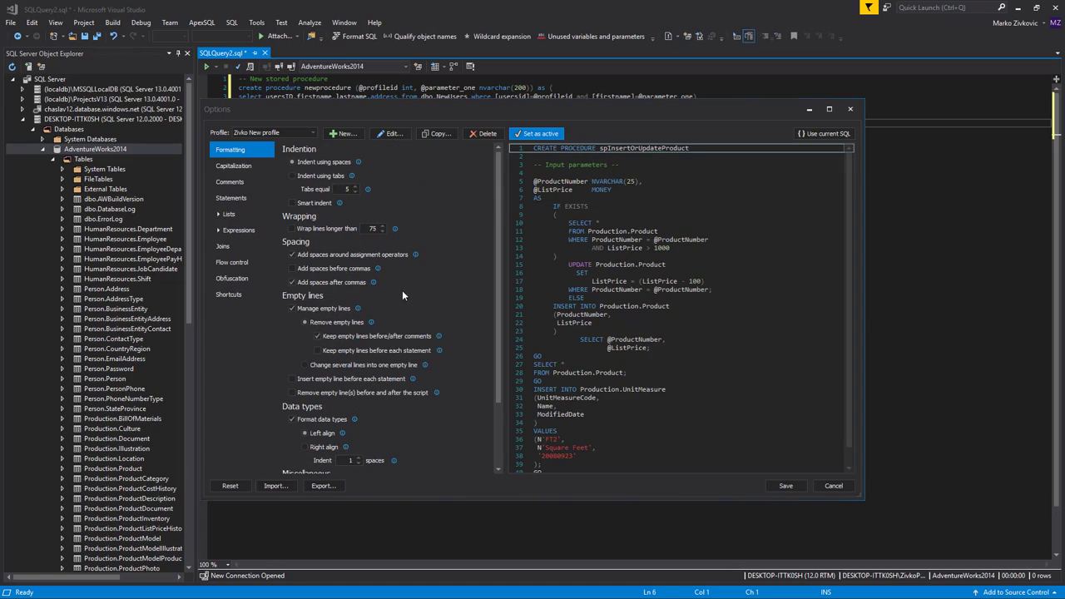
# Step: Add borders above and below block comments using the * character
pyautogui.click(234, 185)
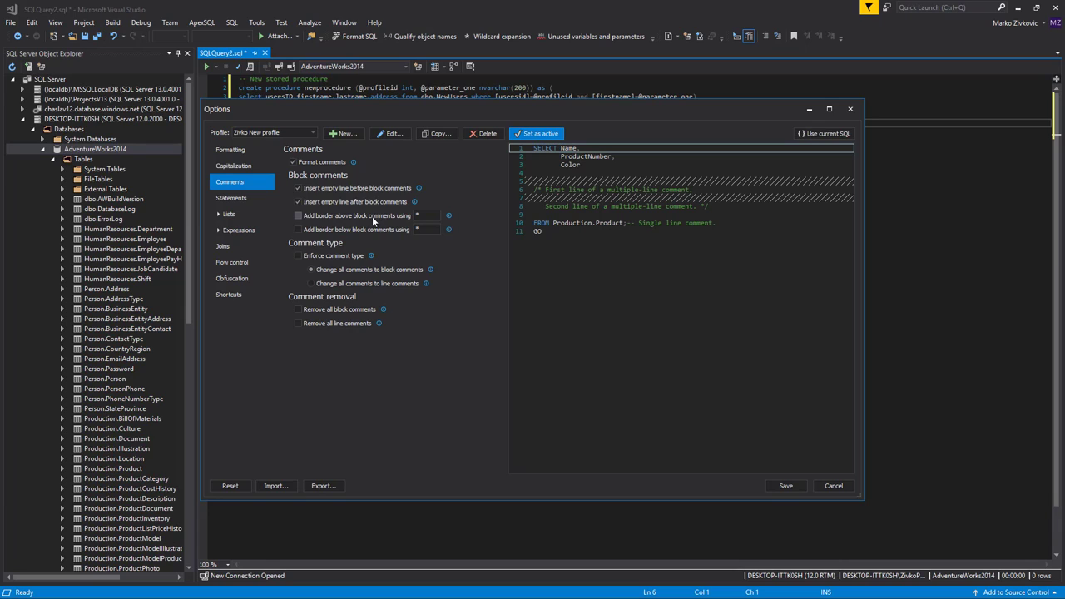
pyautogui.click(311, 216)
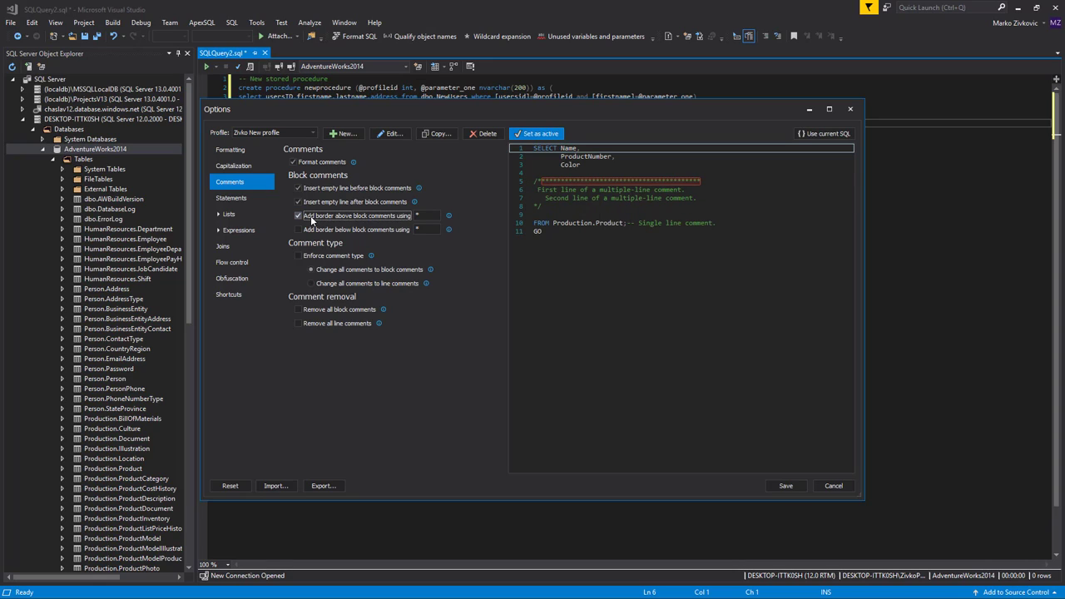
pyautogui.click(311, 228)
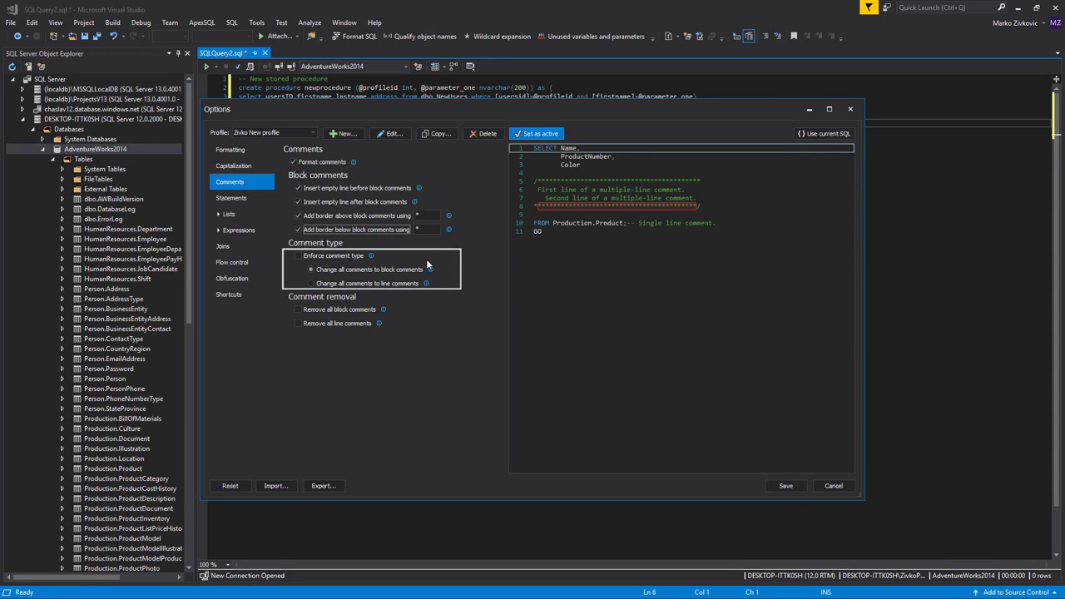
# Step: Enforce the comment type by changing all comments to block comments, and save the profile options
pyautogui.click(329, 258)
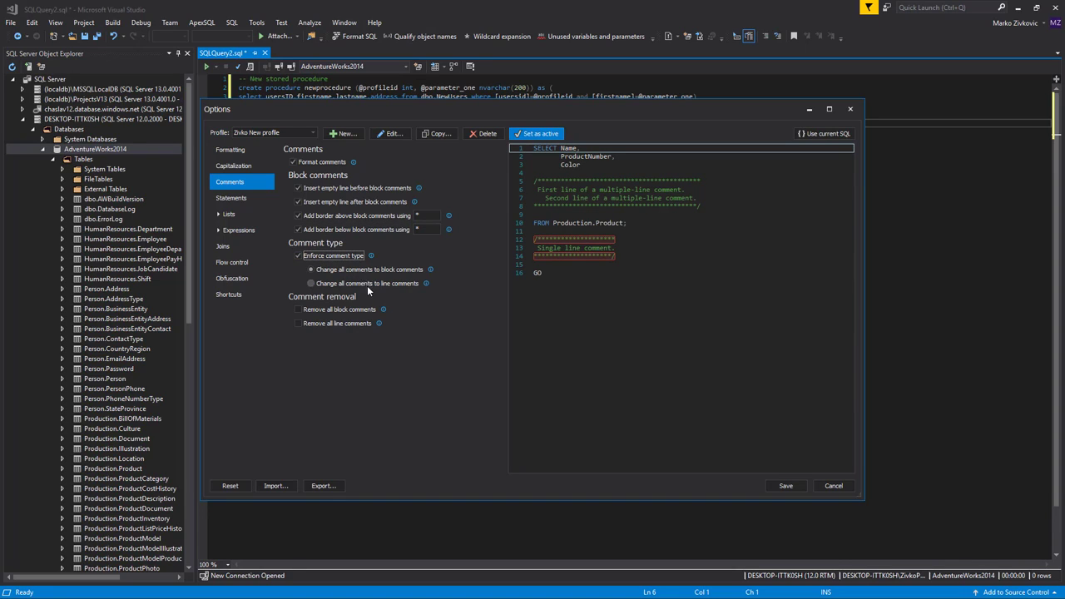
pyautogui.click(309, 269)
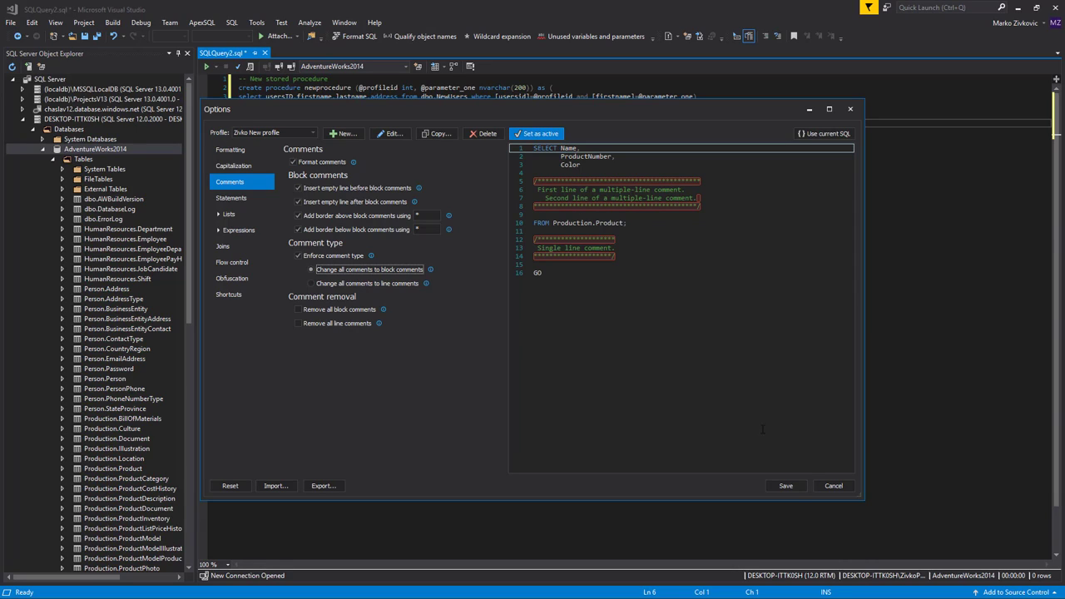
pyautogui.click(789, 487)
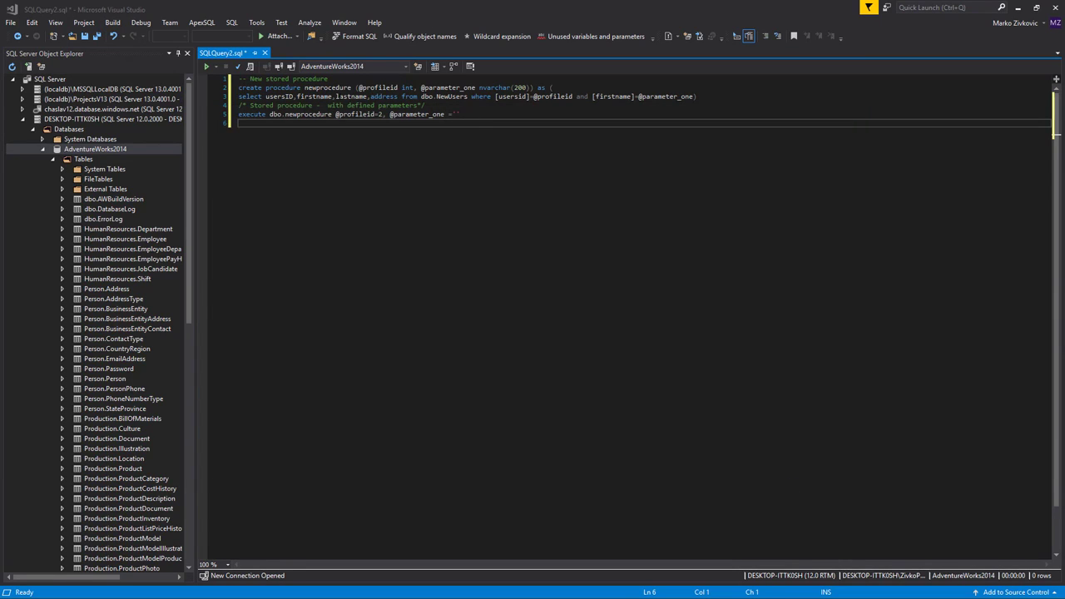
# Step: Format the entire stored procedure script in SQLQuery2.sql, and format it once more by explicitly choosing the active custom profile
pyautogui.hotkey('ctrl', 'shift', 'Home')
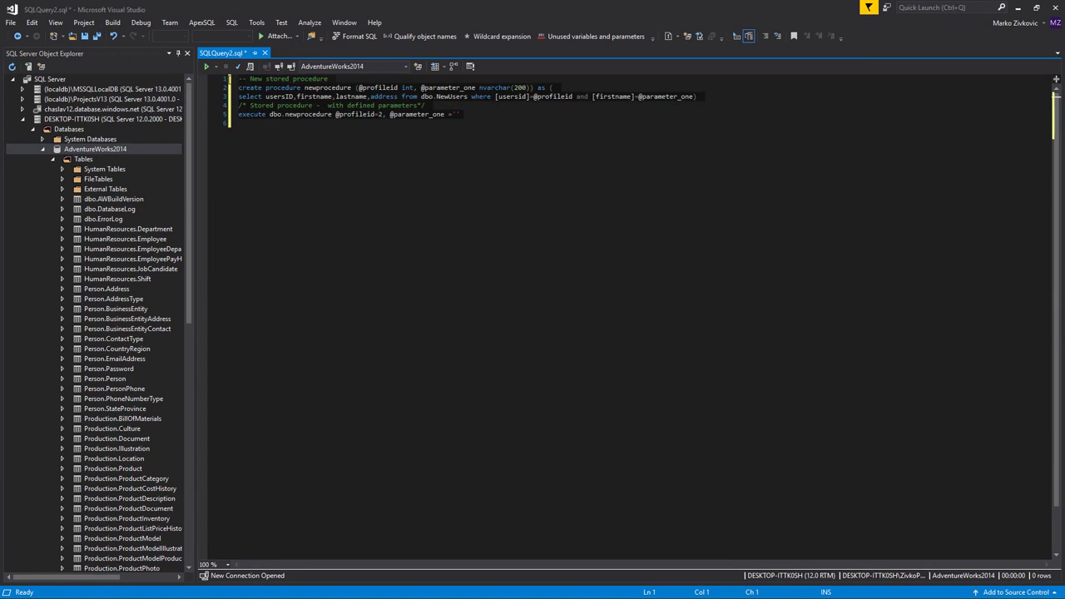
pyautogui.click(350, 37)
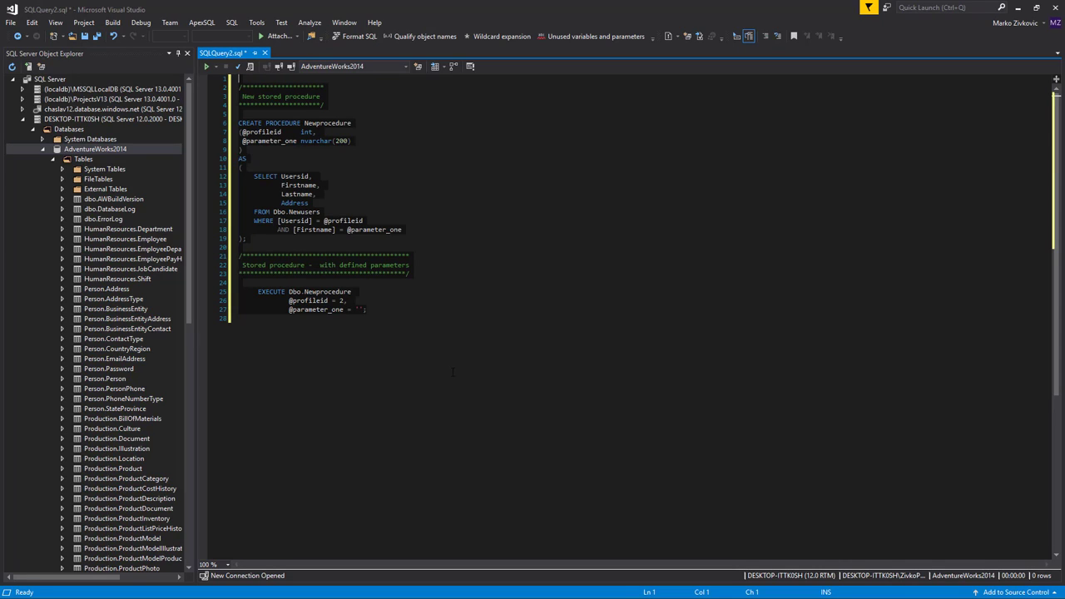
pyautogui.click(204, 22)
pyautogui.moveTo(212, 36)
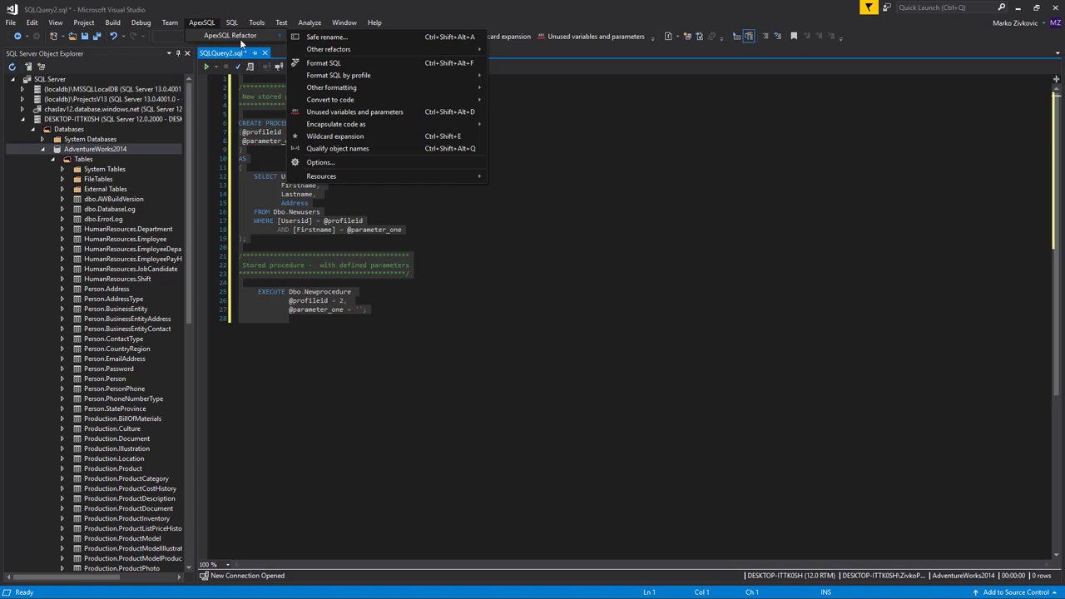
pyautogui.moveTo(338, 76)
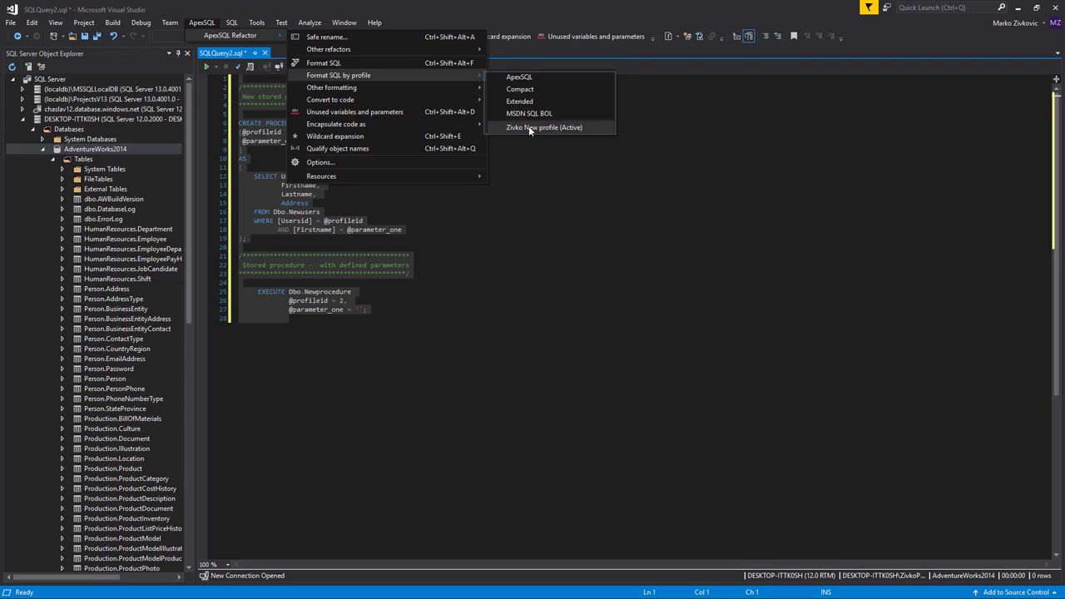
pyautogui.click(528, 128)
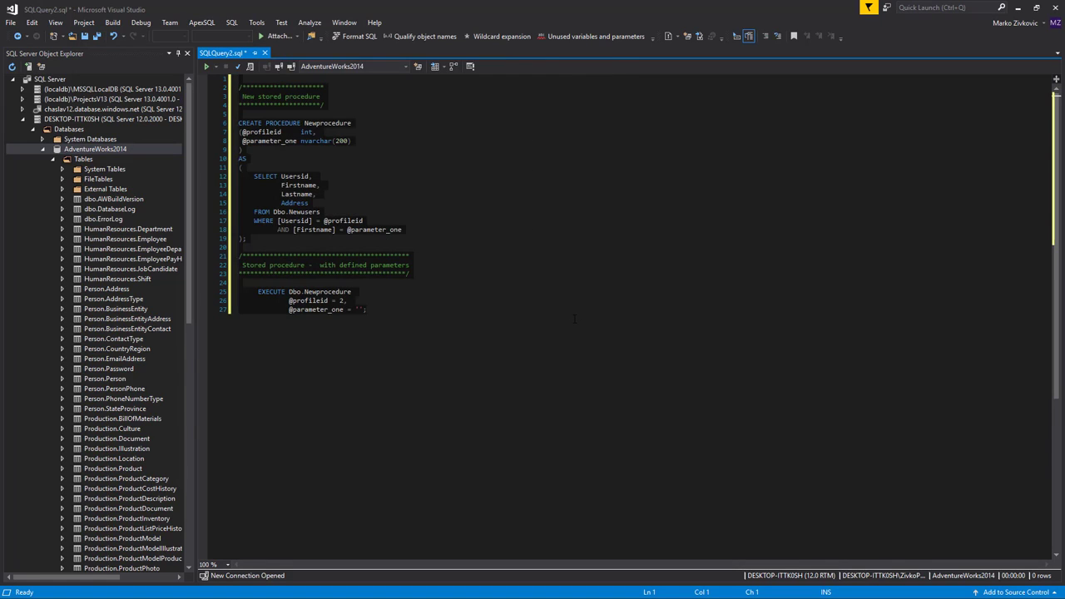
# Step: Select the whole script and reapply the active custom profile with Format SQL by profile from within the editor
pyautogui.hotkey('ctrl', 'a')
pyautogui.rightClick(418, 162)
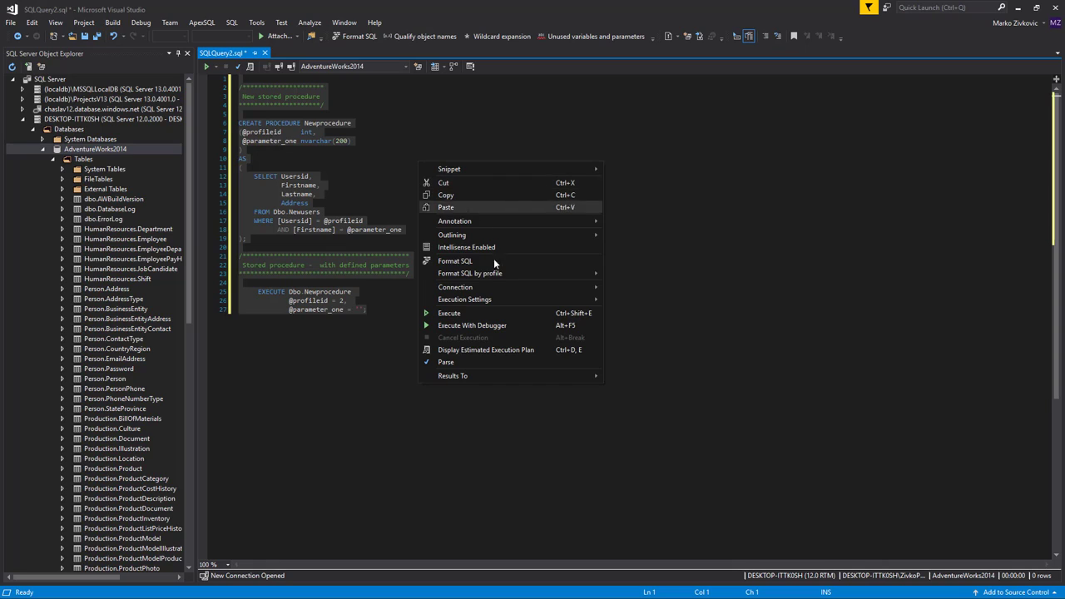
pyautogui.moveTo(503, 274)
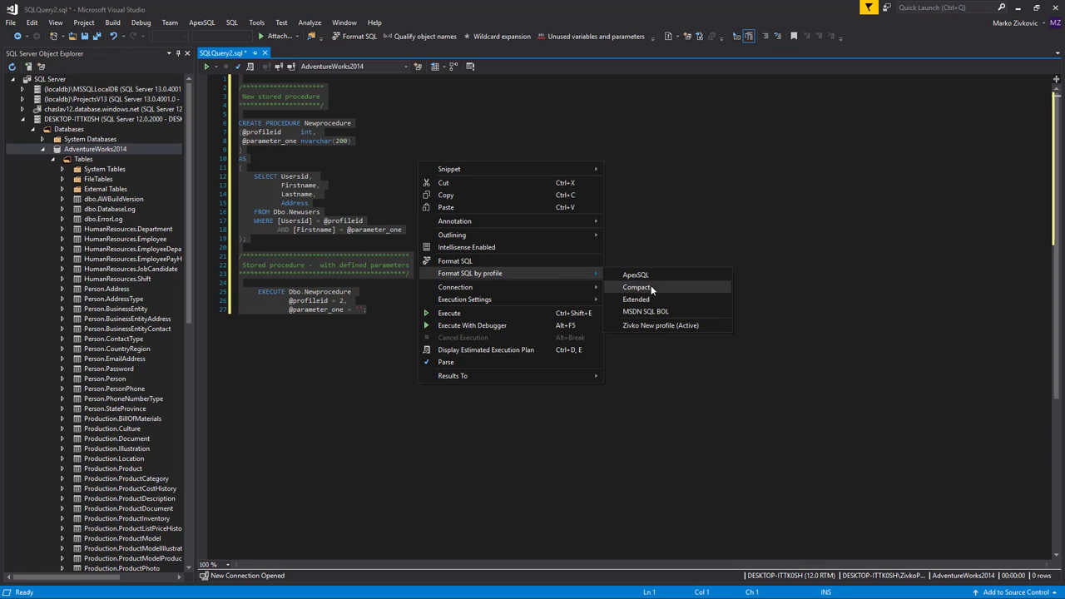
pyautogui.click(642, 327)
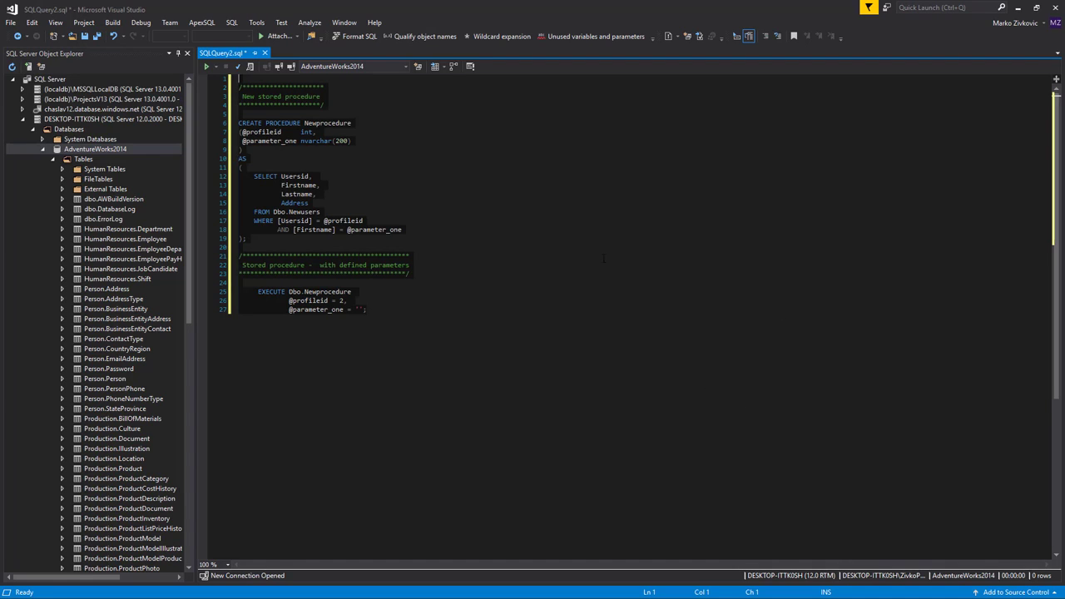